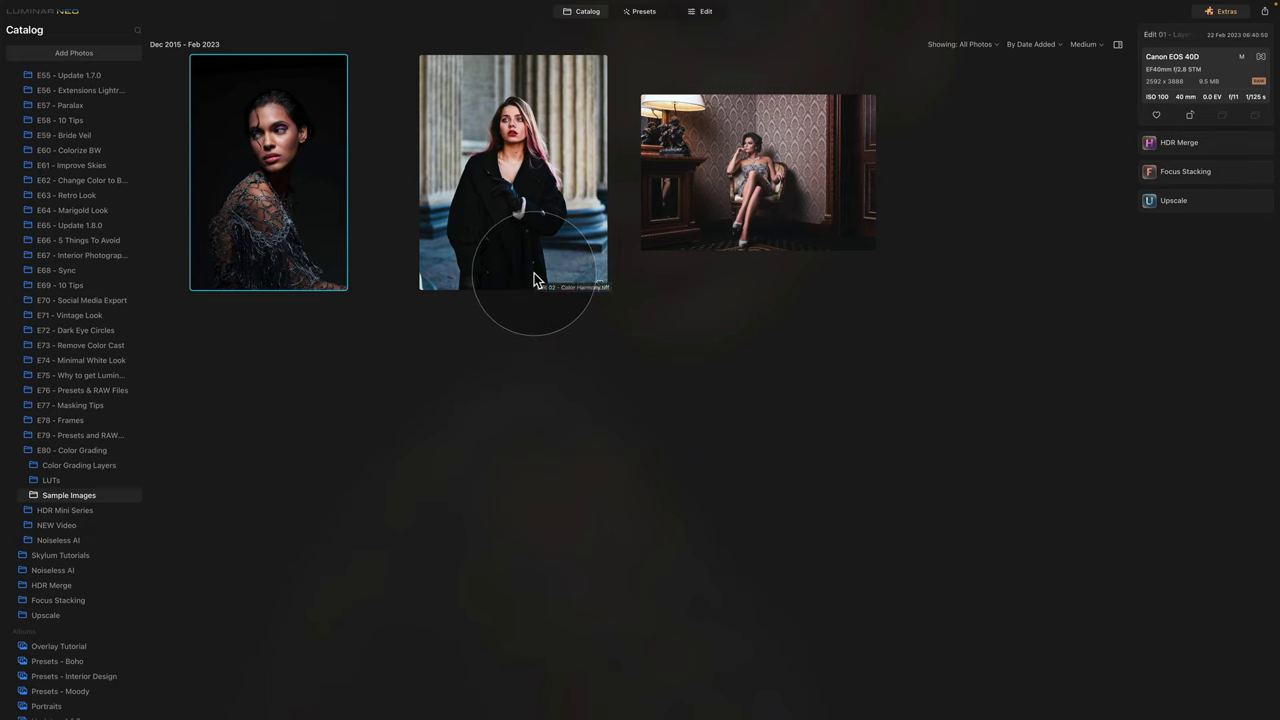
- Browse the LUTs and Color Grading Layers folders, then open the first sample portrait in Presets
click(109, 481)
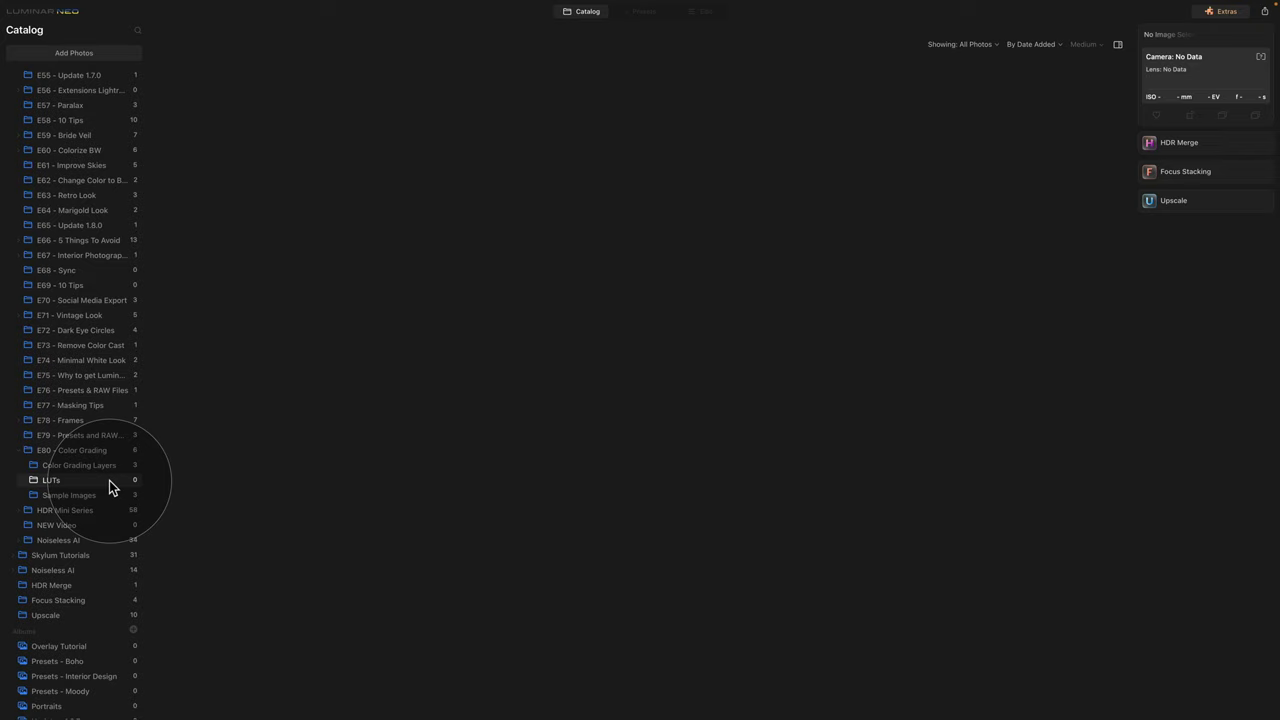
click(120, 465)
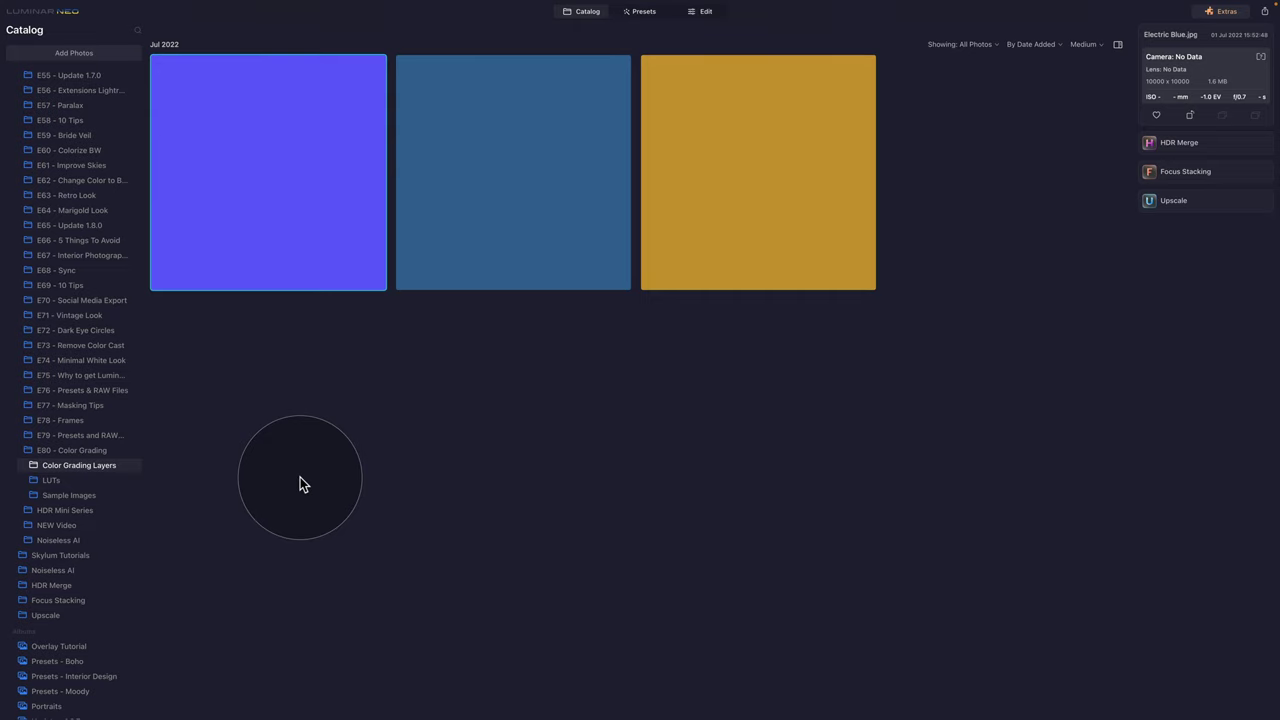
click(115, 495)
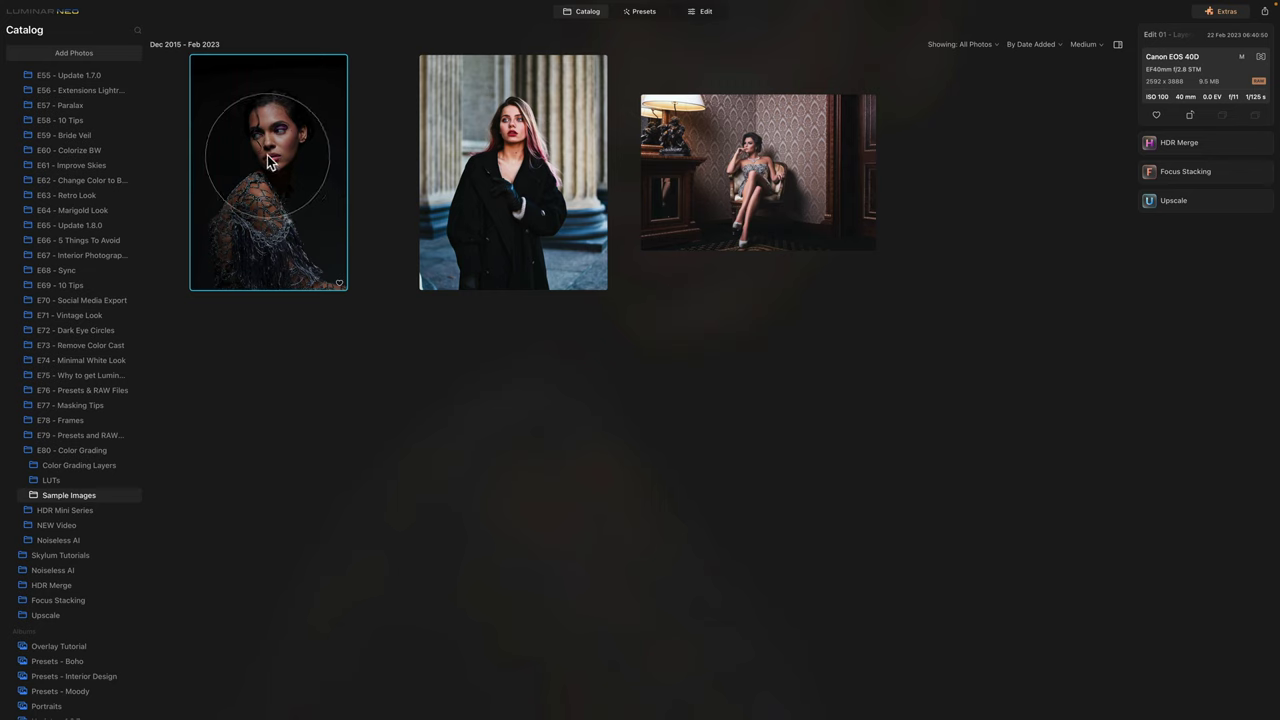
click(645, 12)
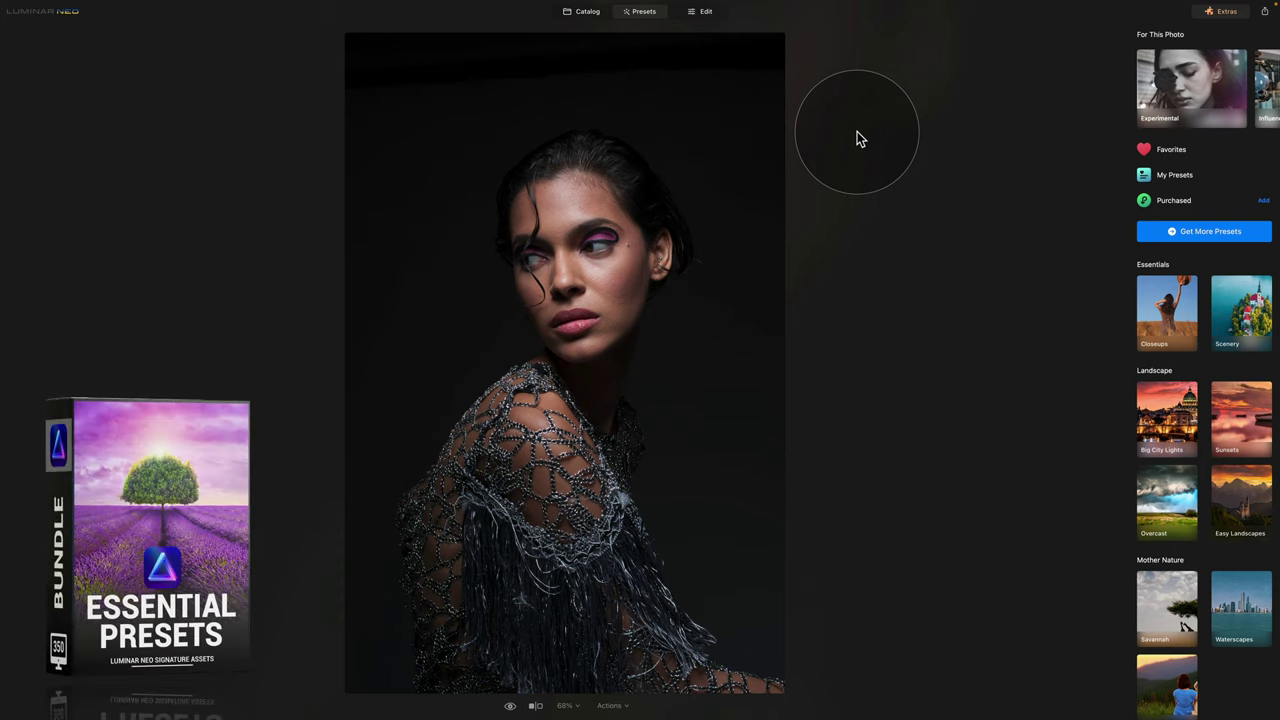
- Apply the Essential Portrait Collection's Clarity & Sharpness preset at 100 to the lace-top portrait
click(1168, 200)
click(1168, 615)
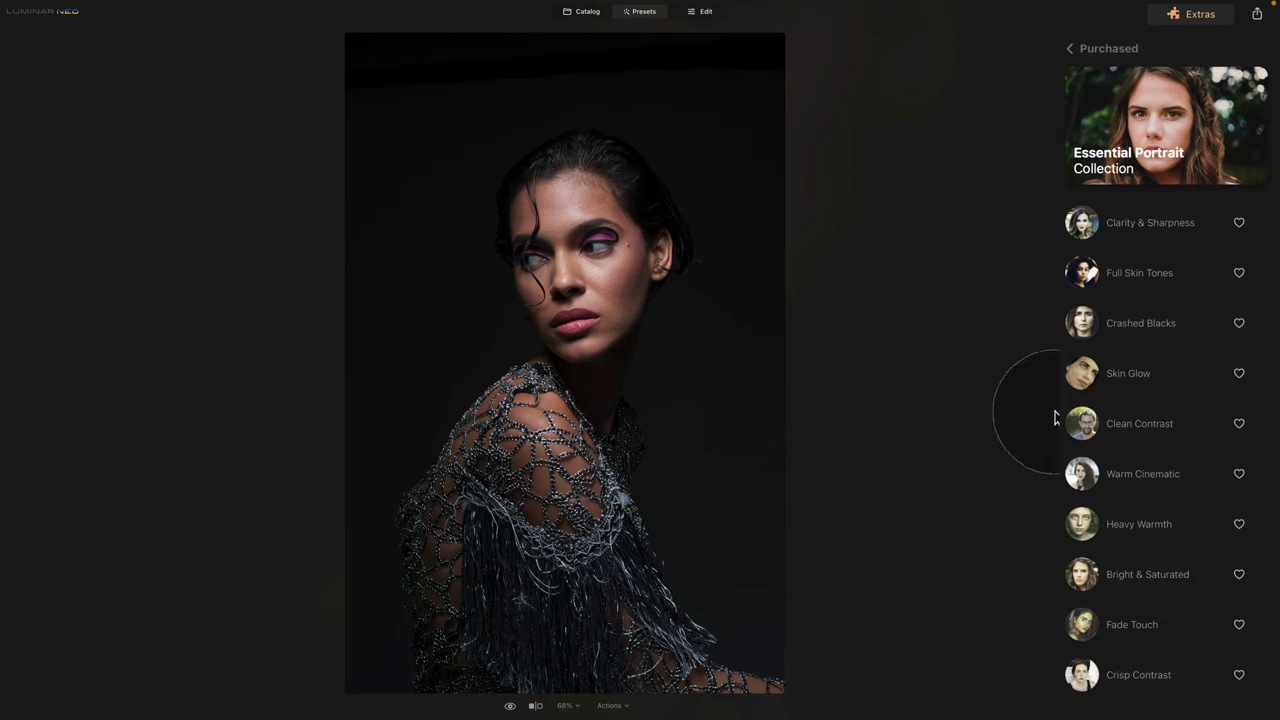
click(1130, 225)
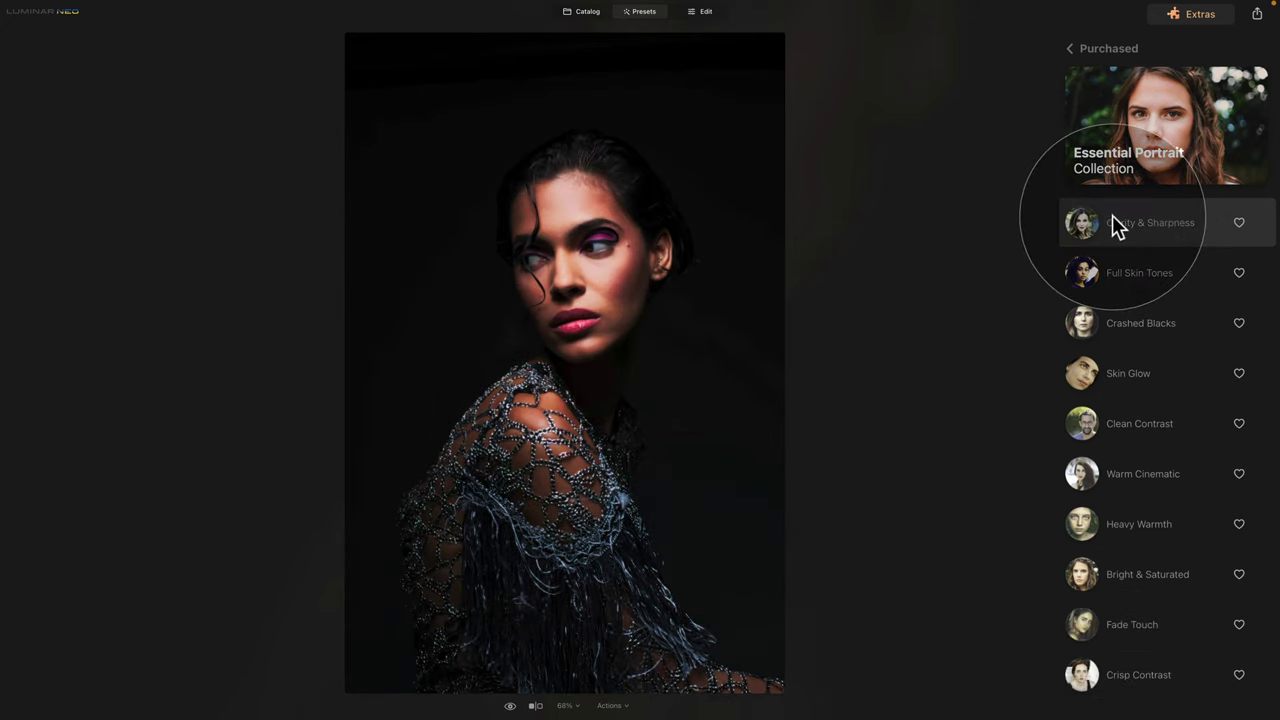
click(1114, 220)
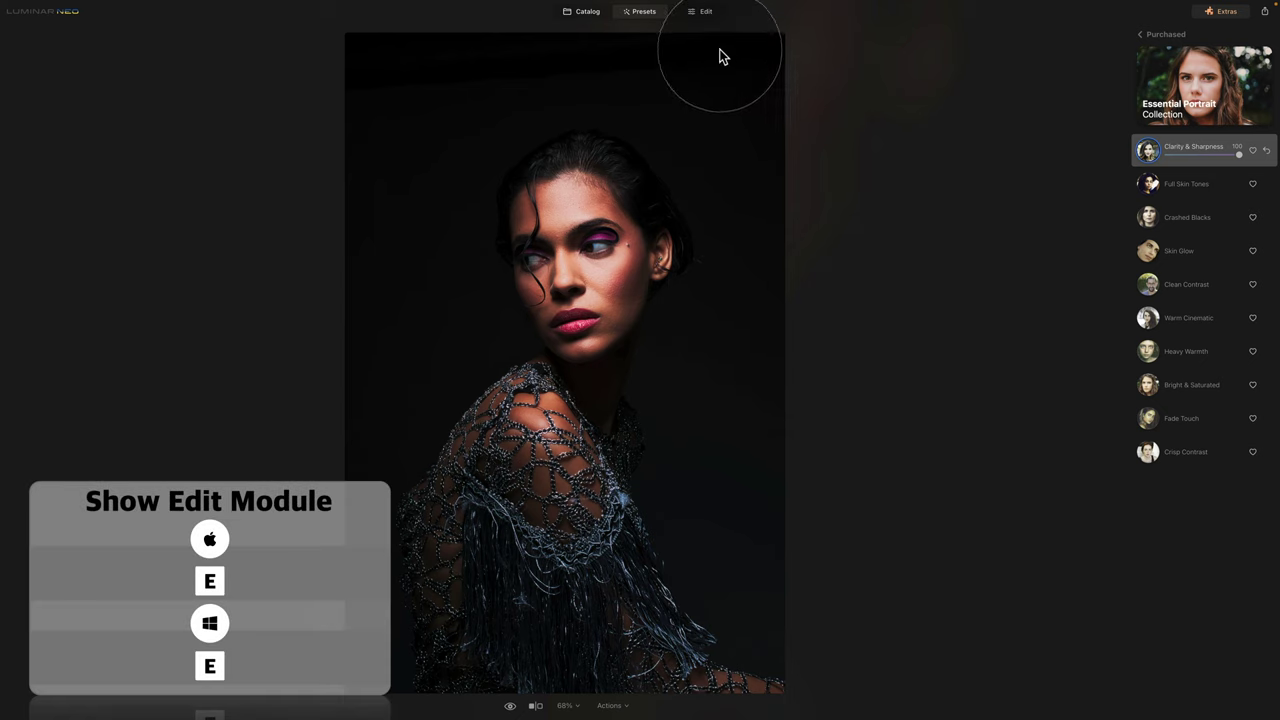
- In Edit, add a new layer and load Electric Blue.jpg from the Color Grading Layers folder
click(707, 14)
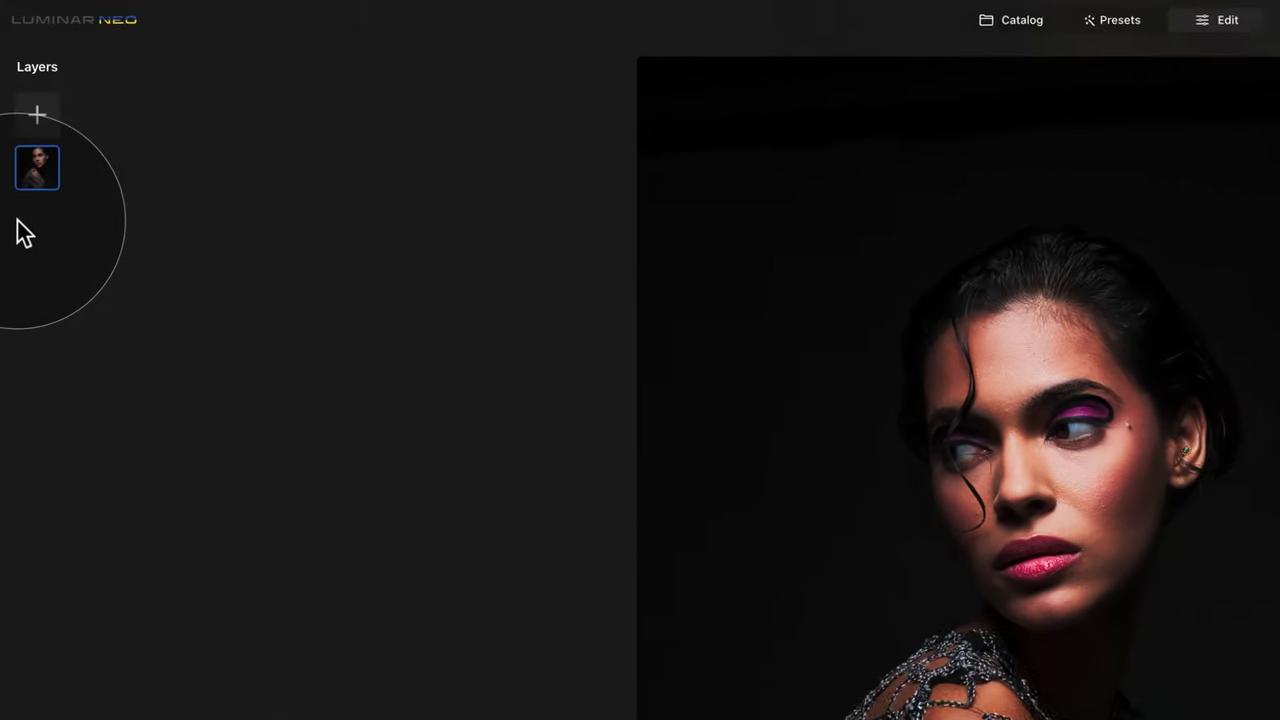
click(37, 116)
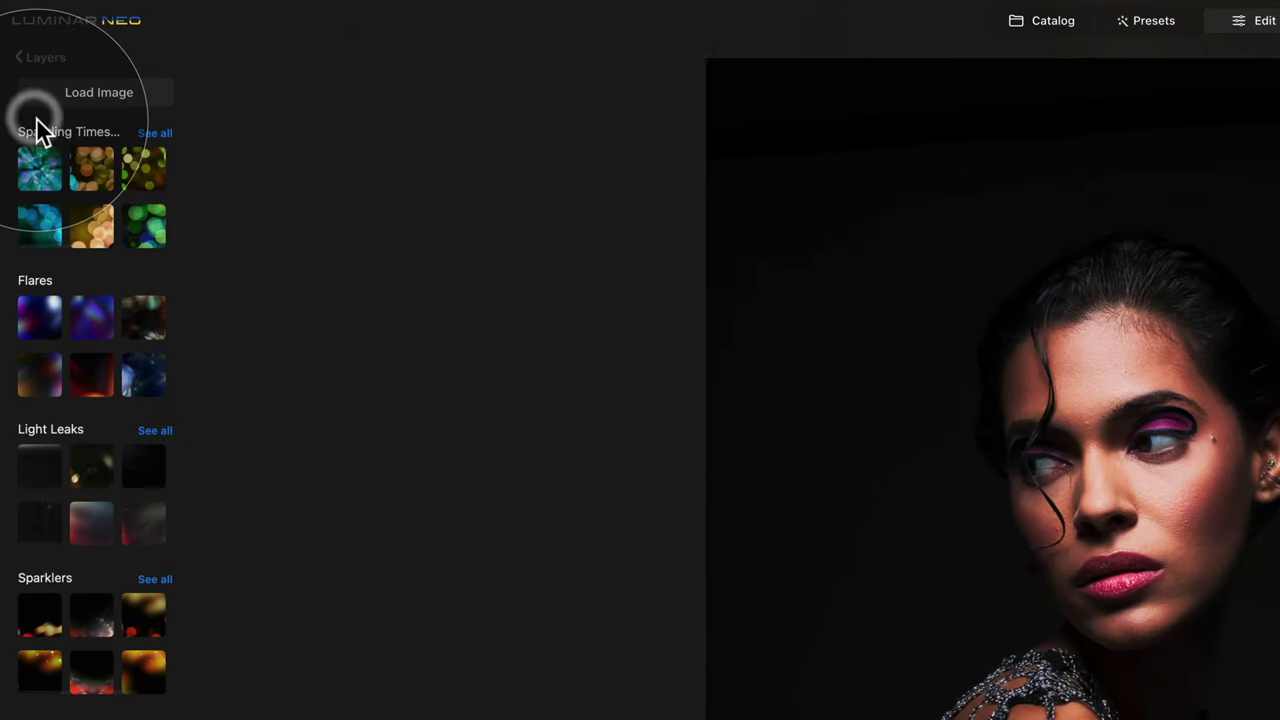
click(141, 89)
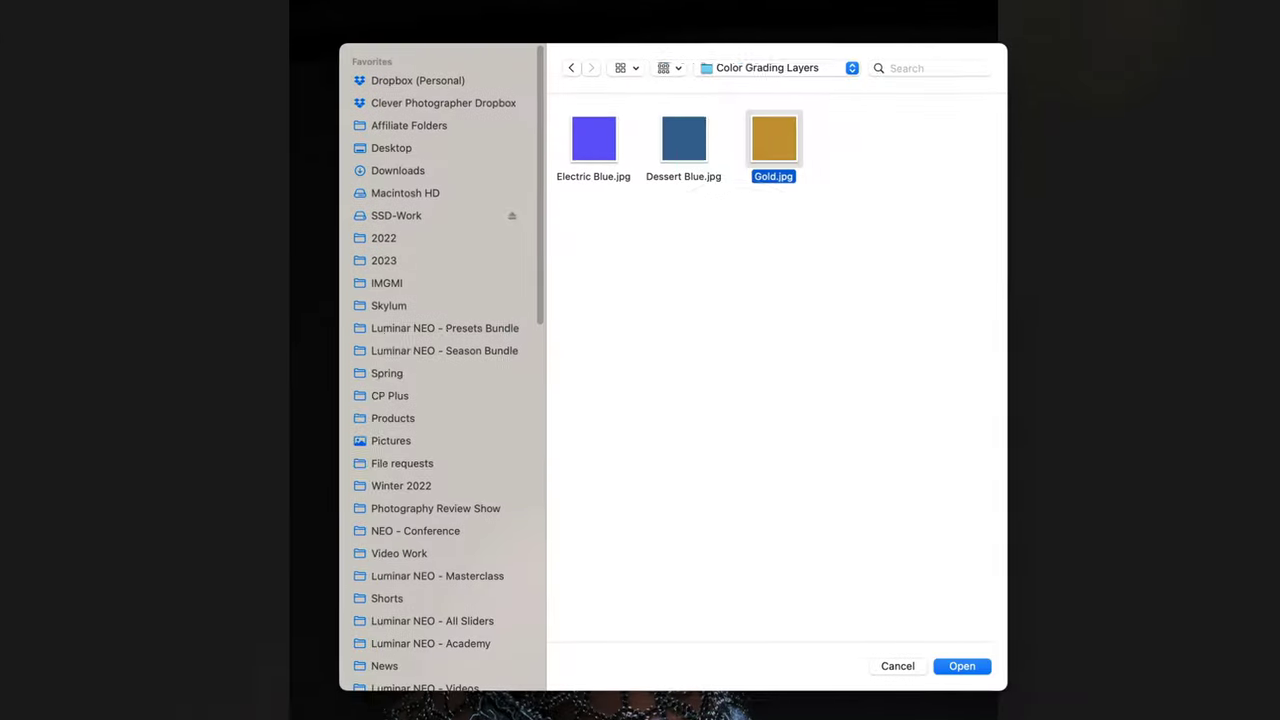
click(738, 62)
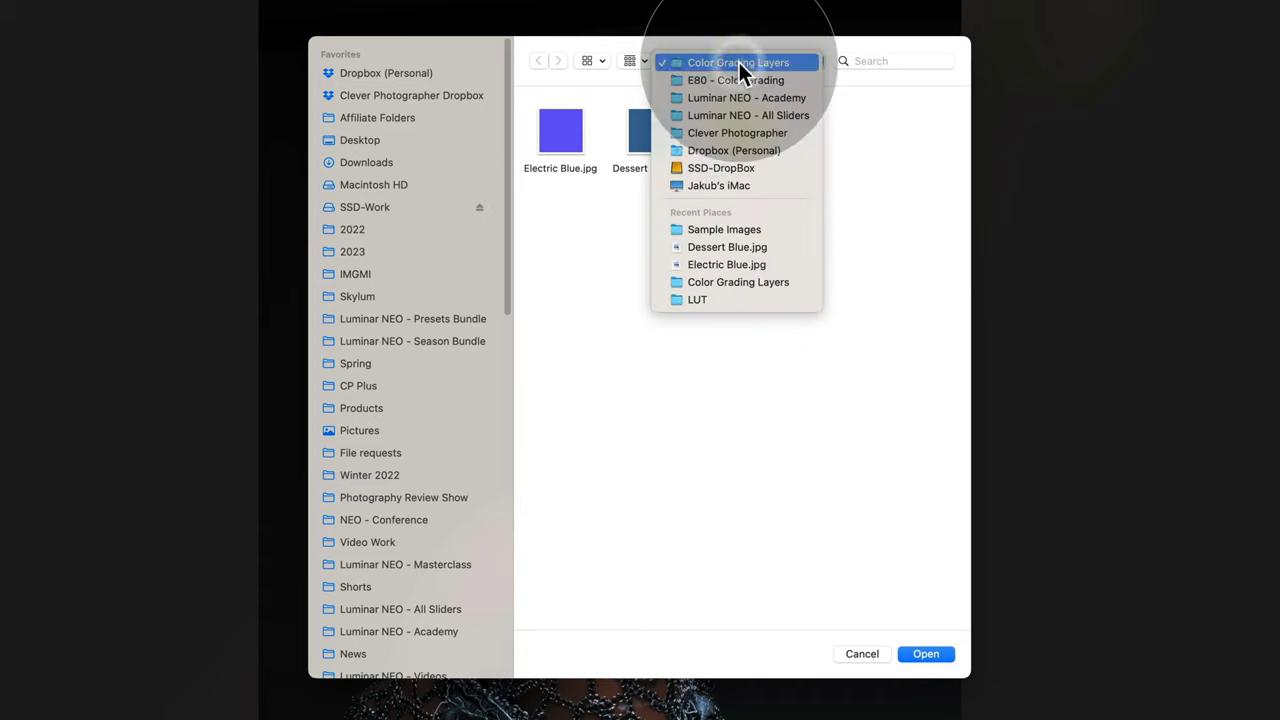
click(746, 78)
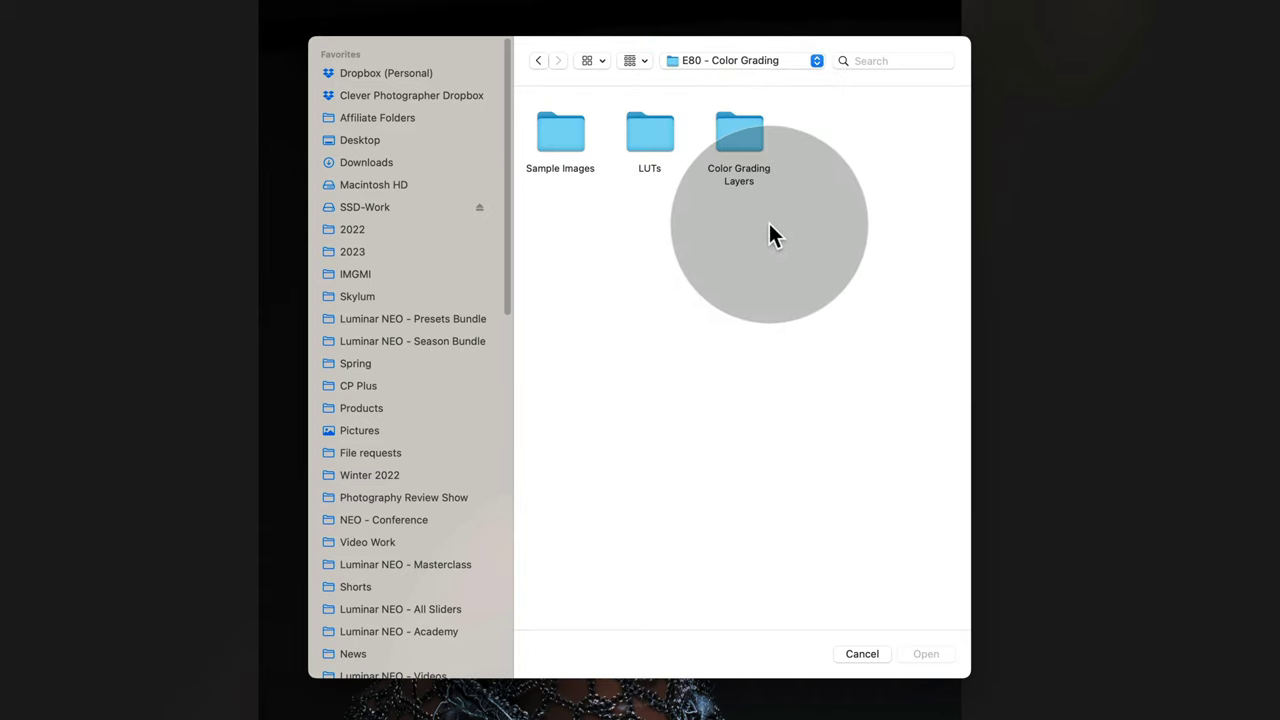
click(748, 138)
double_click(748, 138)
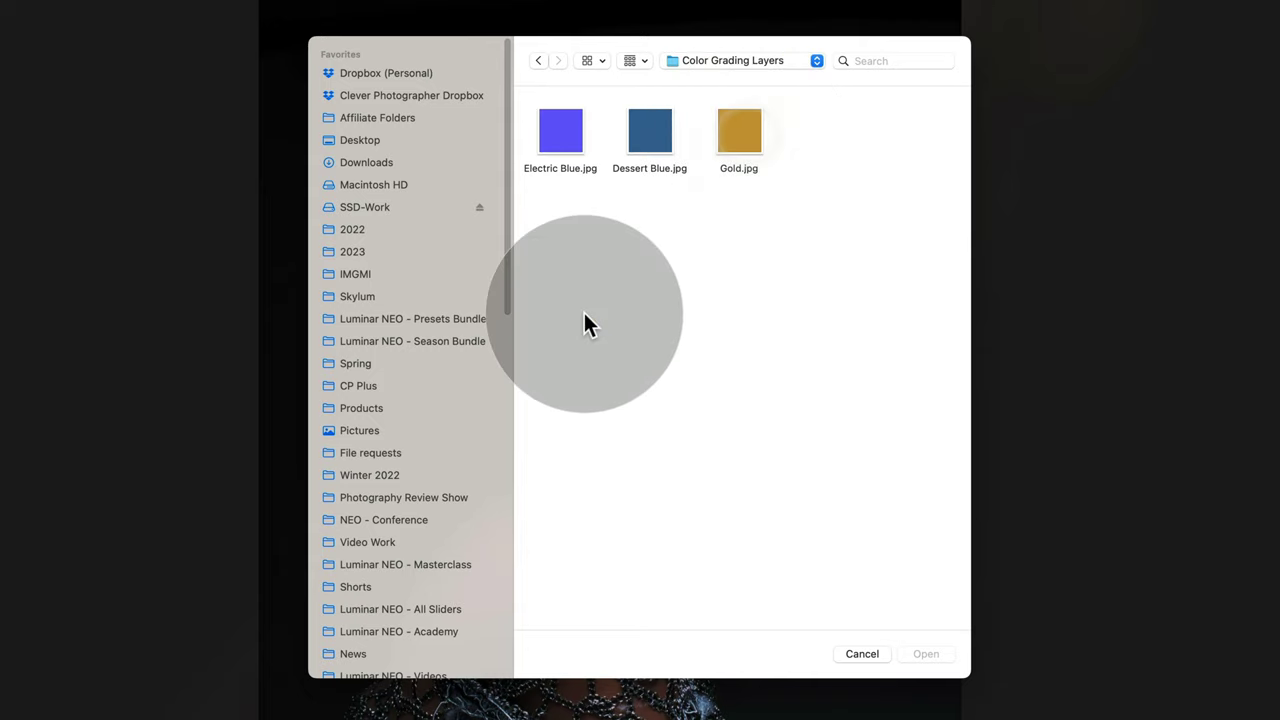
click(568, 140)
click(930, 656)
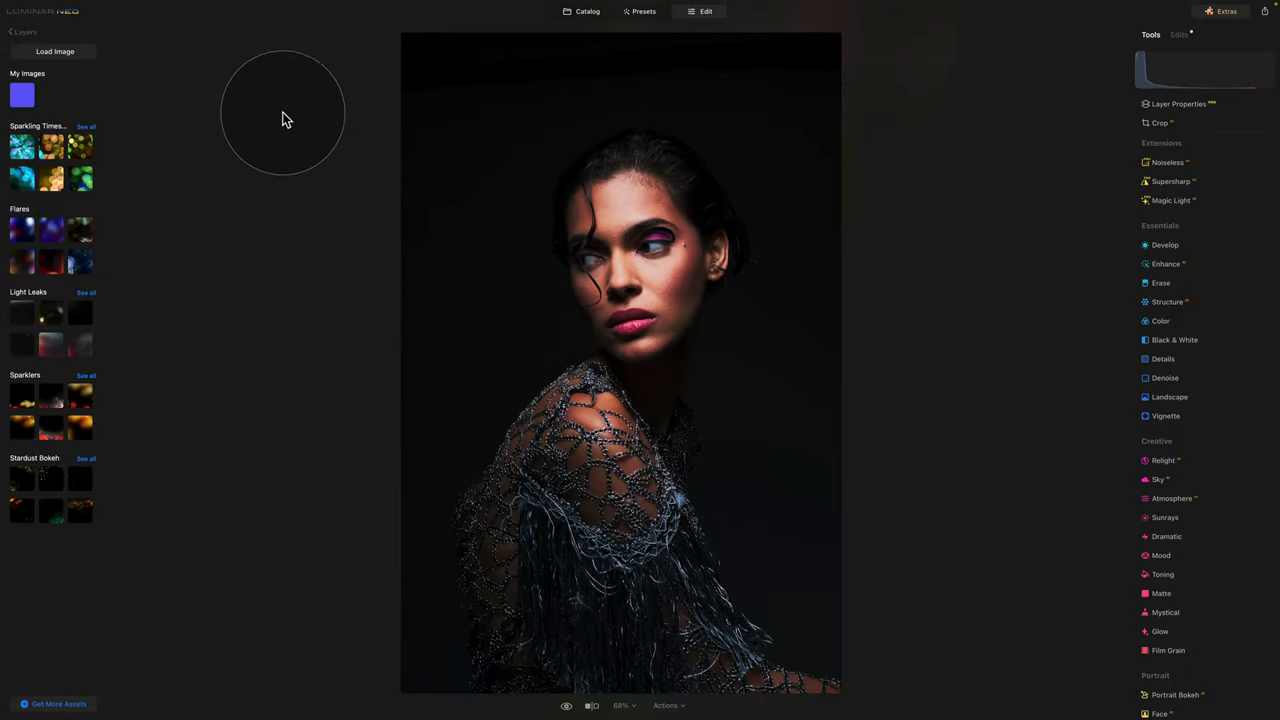
- Load Dessert Blue.jpg and Gold.jpg as well, and use Dessert Blue as the layer image
click(77, 56)
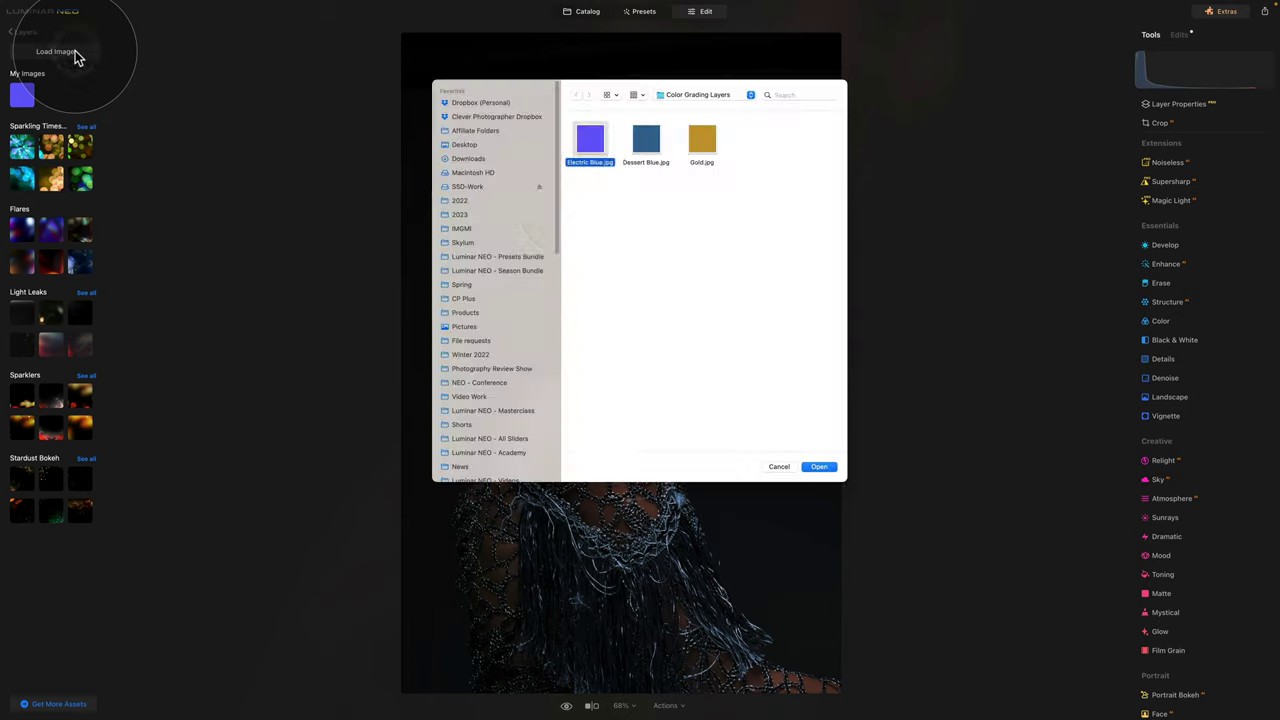
click(648, 142)
click(820, 472)
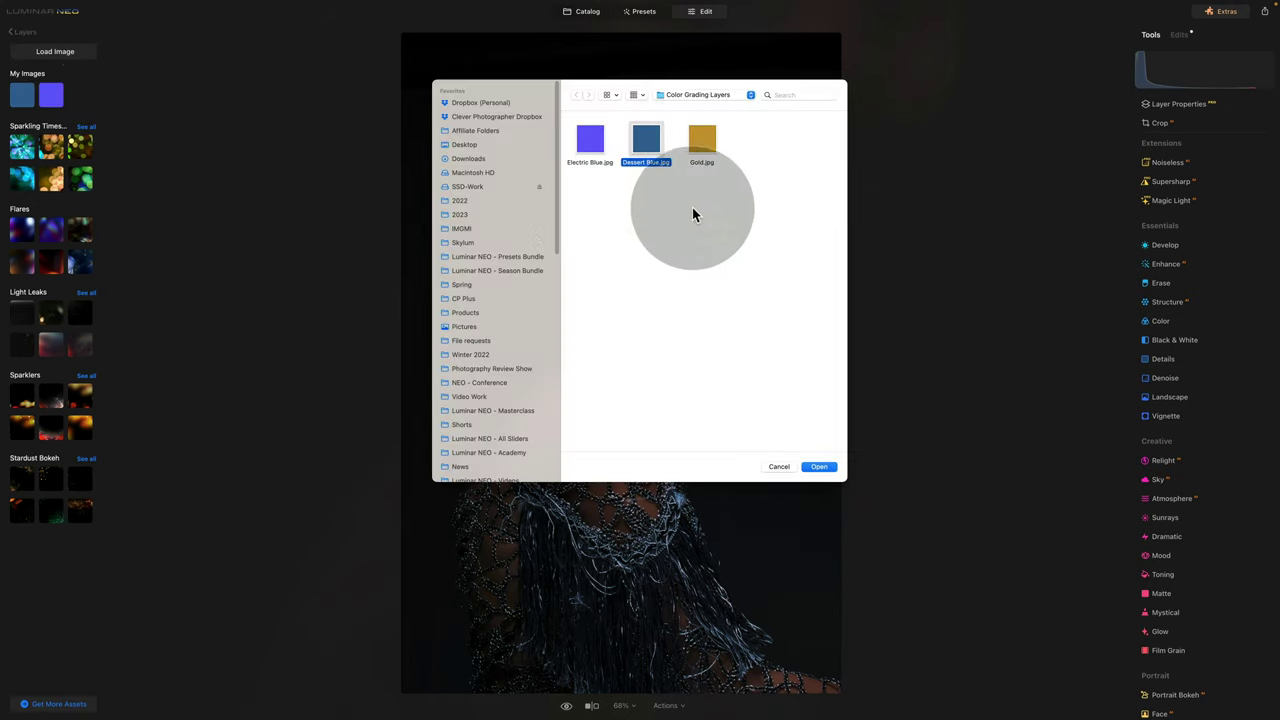
click(702, 140)
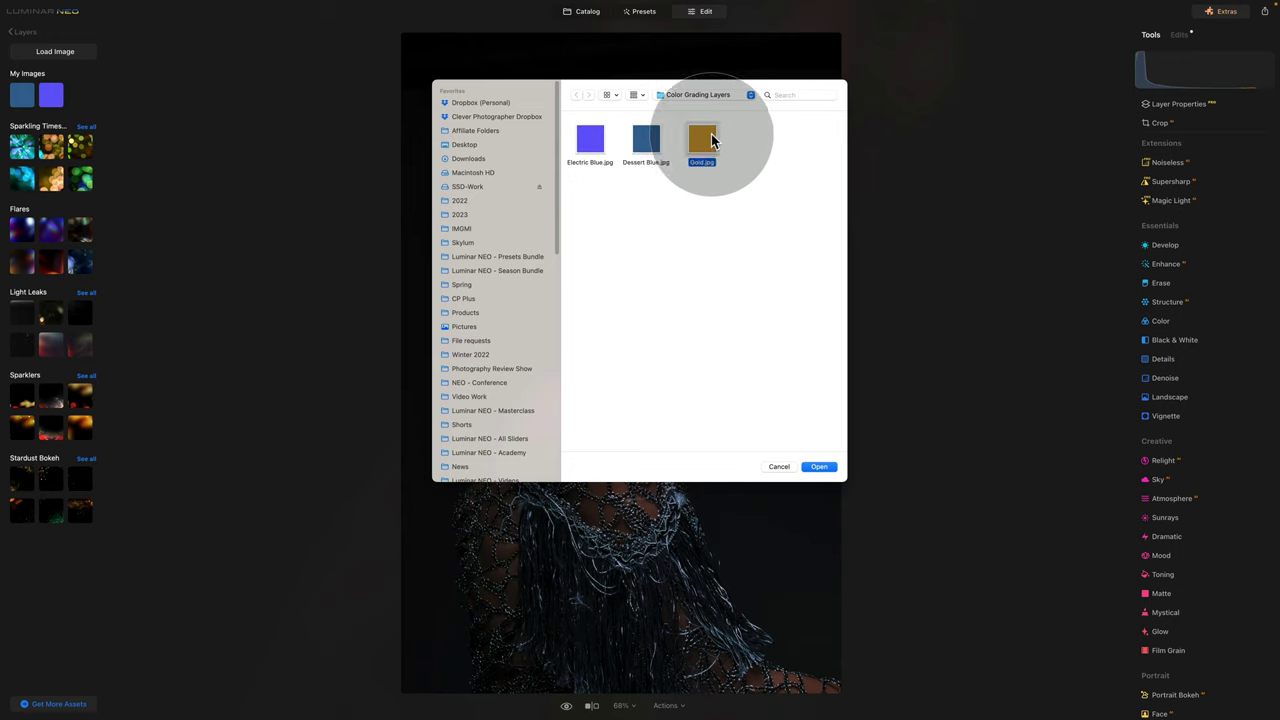
click(822, 467)
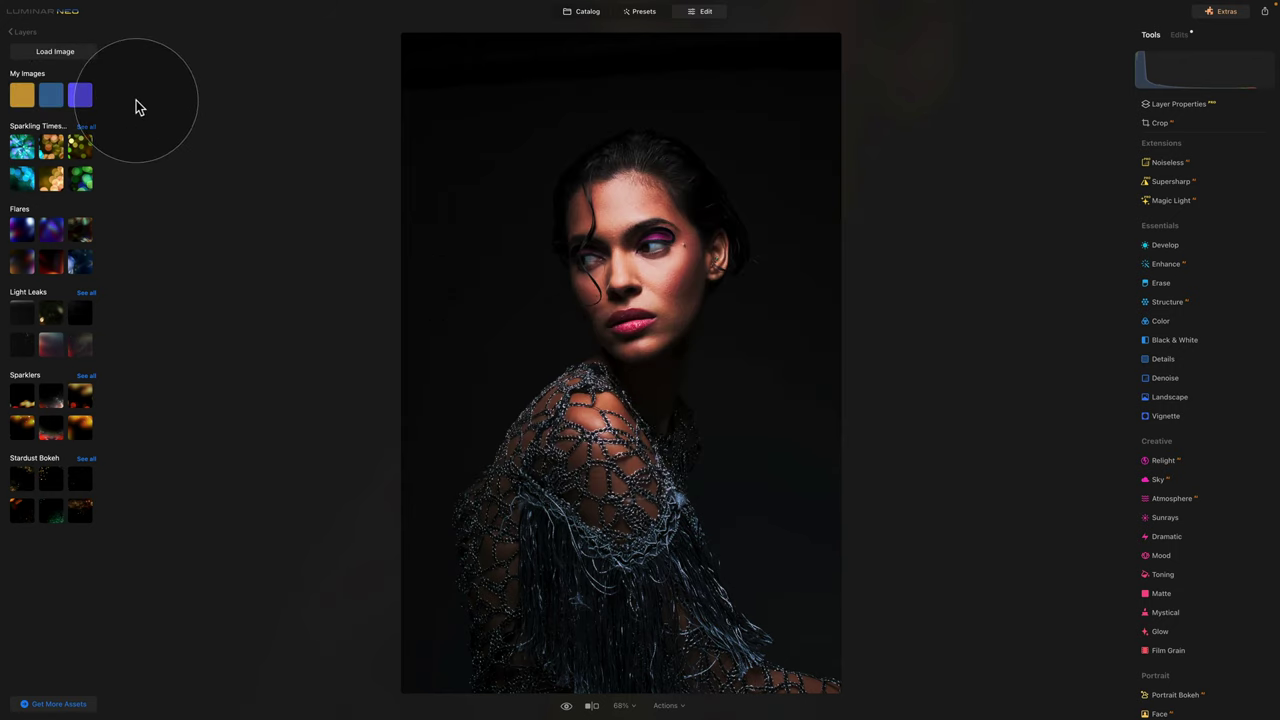
click(53, 96)
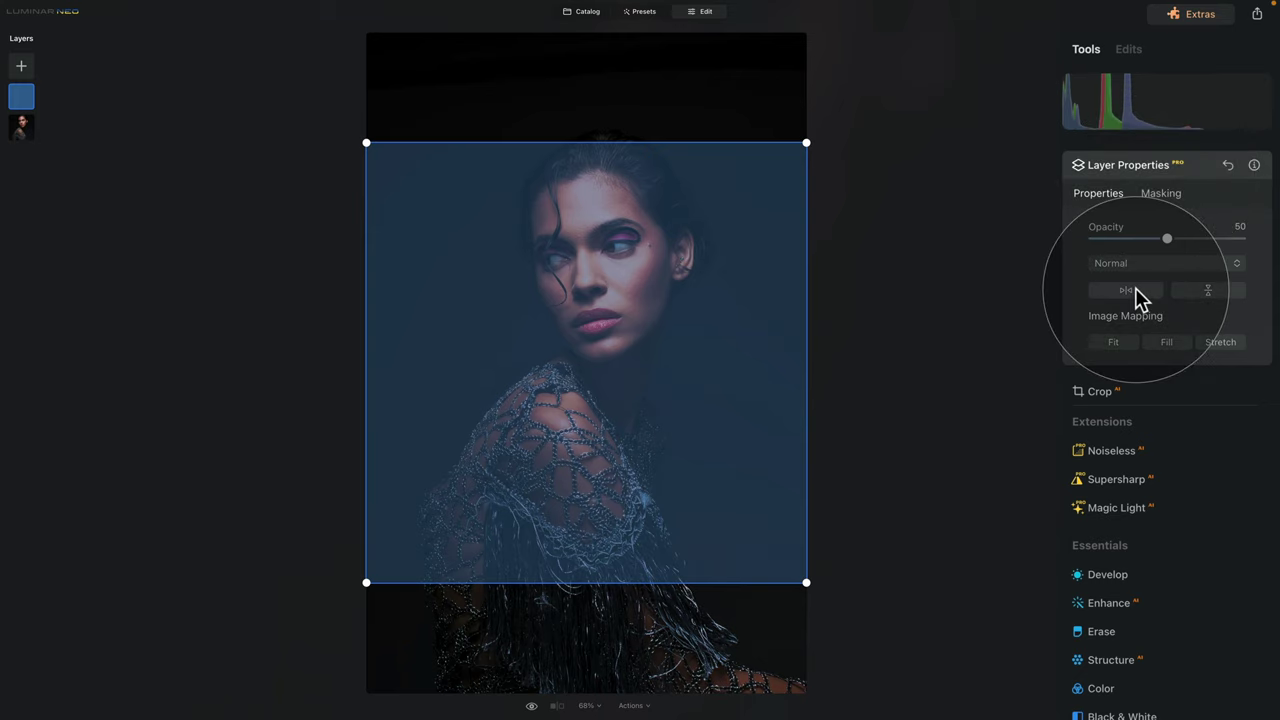
- Set the Dessert Blue layer's Image Mapping to Fill and its opacity to 100
click(1189, 340)
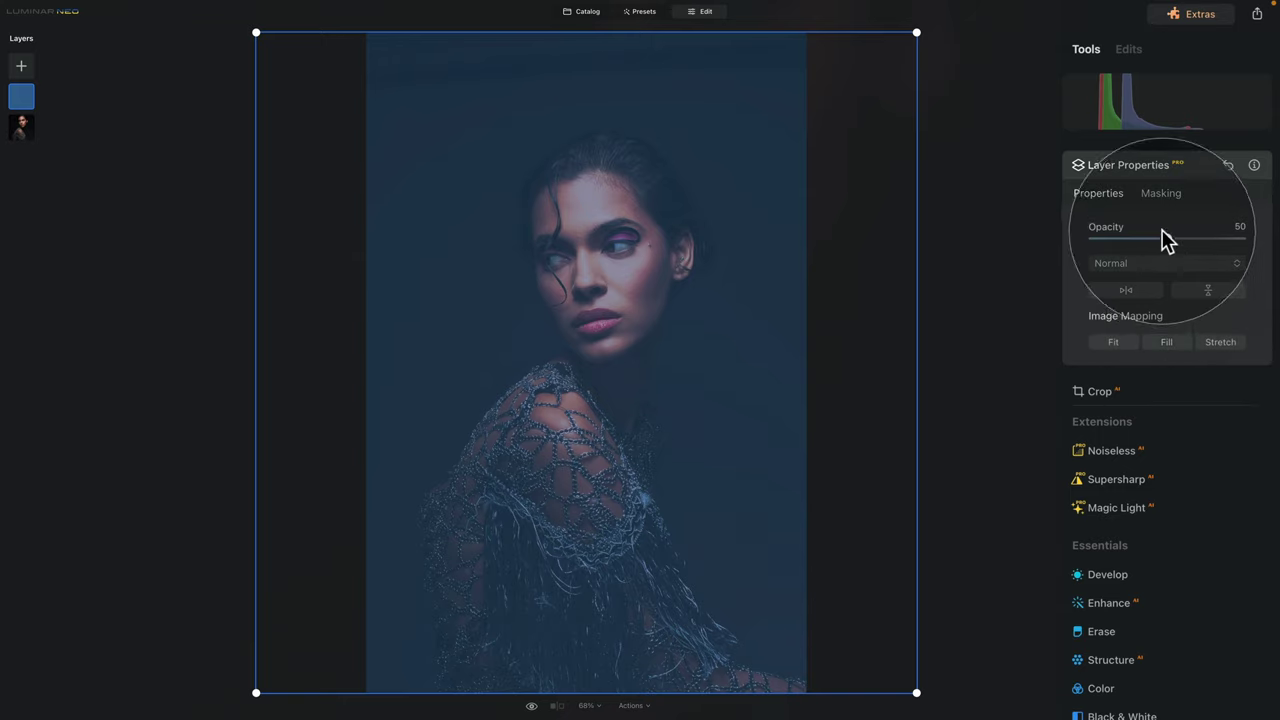
drag(1167, 240, 1254, 246)
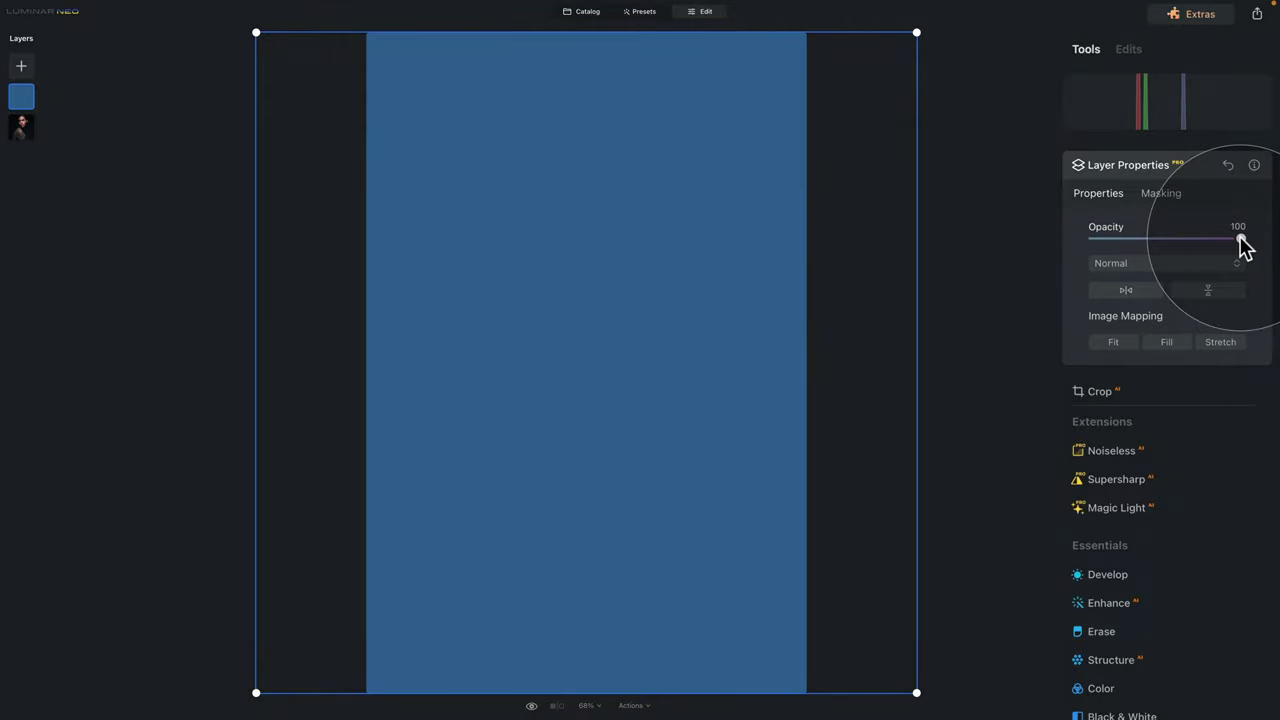
click(1217, 268)
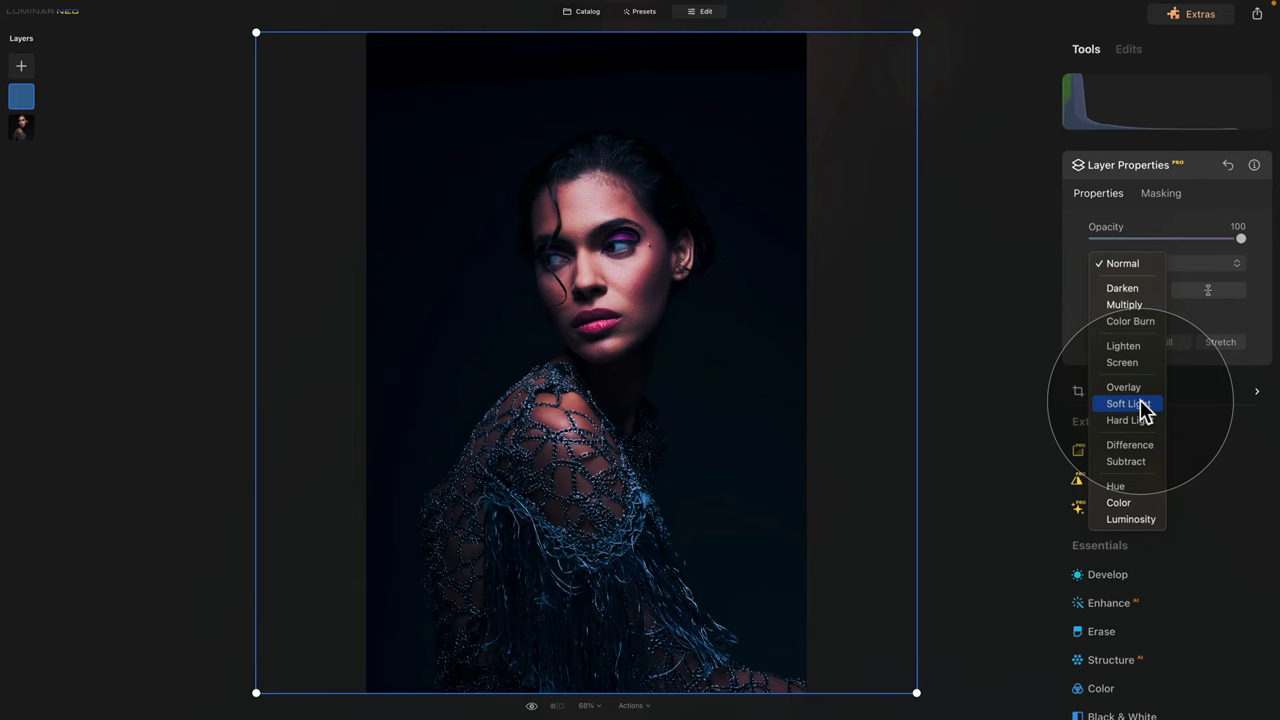
- Set the Dessert Blue layer's blend mode to Soft Light to give the portrait a blue tint
click(1142, 405)
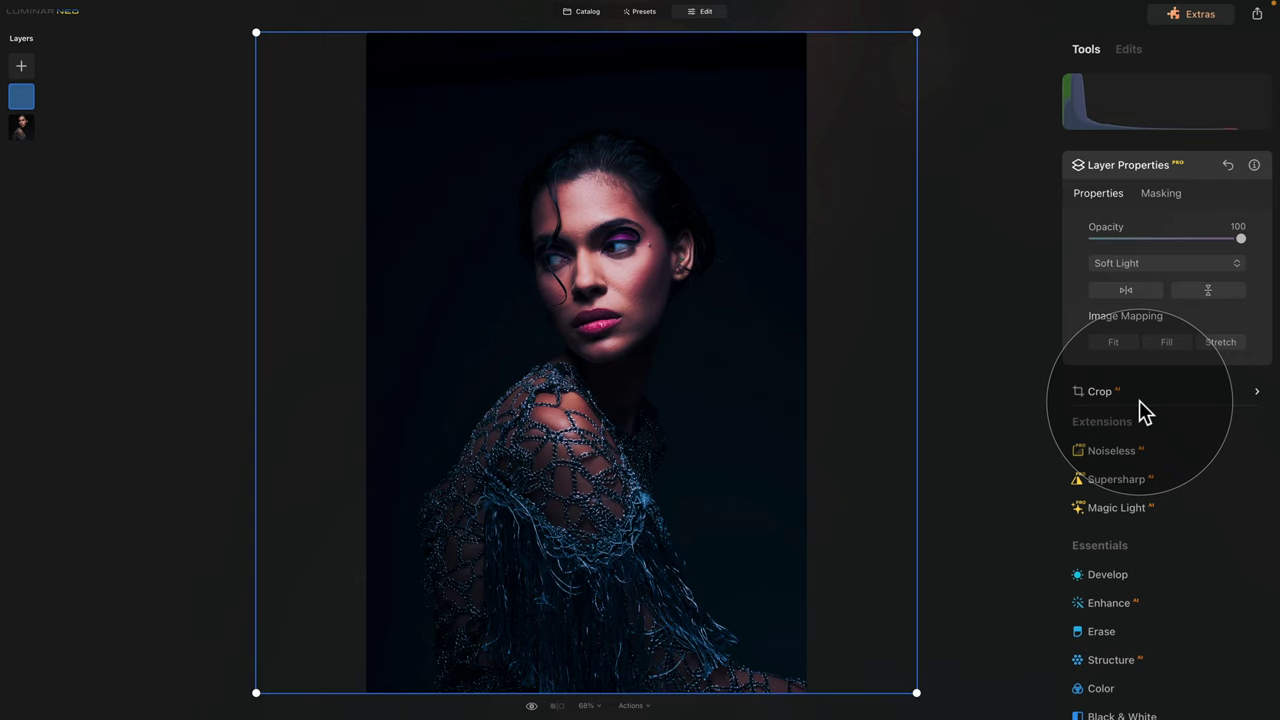
click(1180, 265)
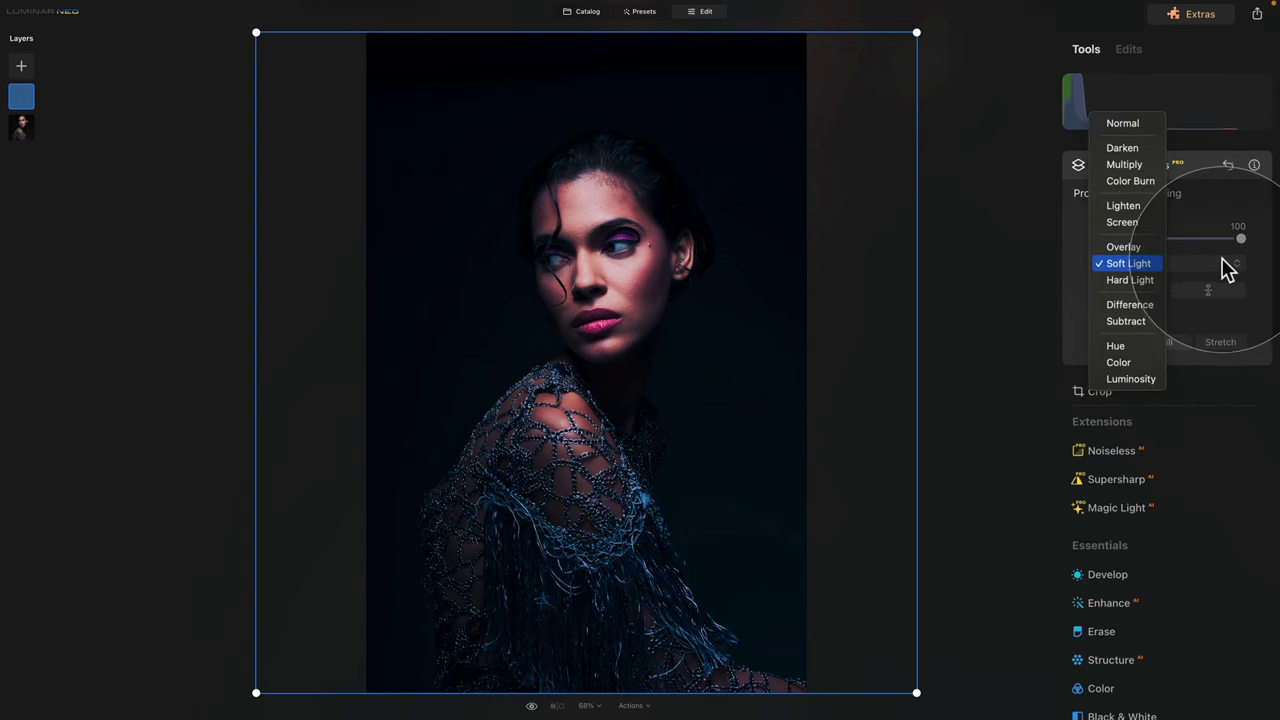
click(1224, 268)
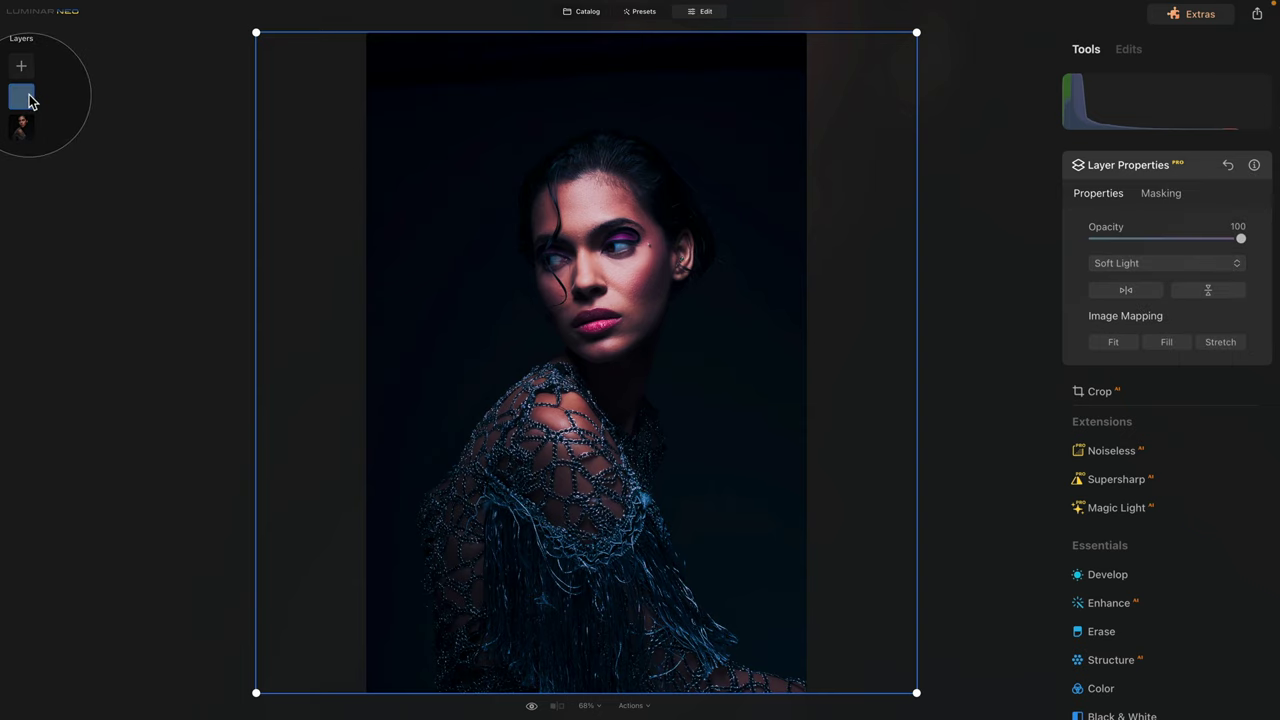
click(465, 295)
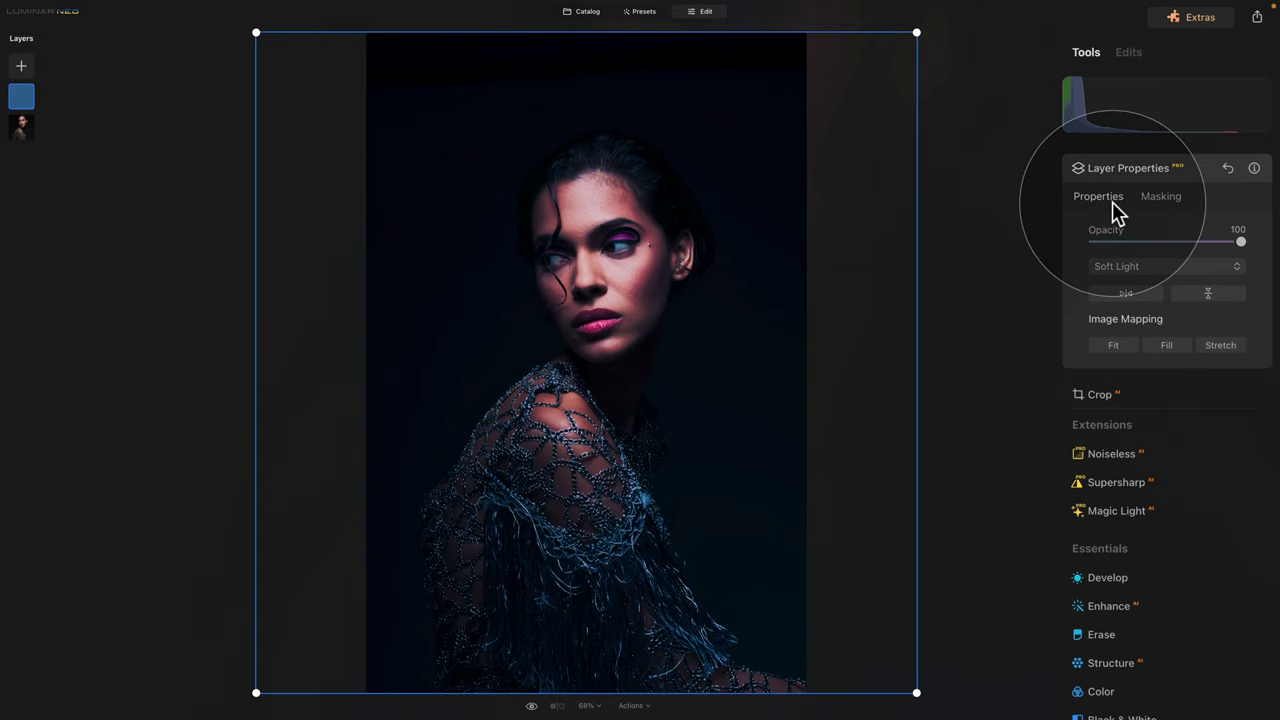
- Add a brush mask to the blue layer in Erase mode with size 122 and strength 30
click(1163, 200)
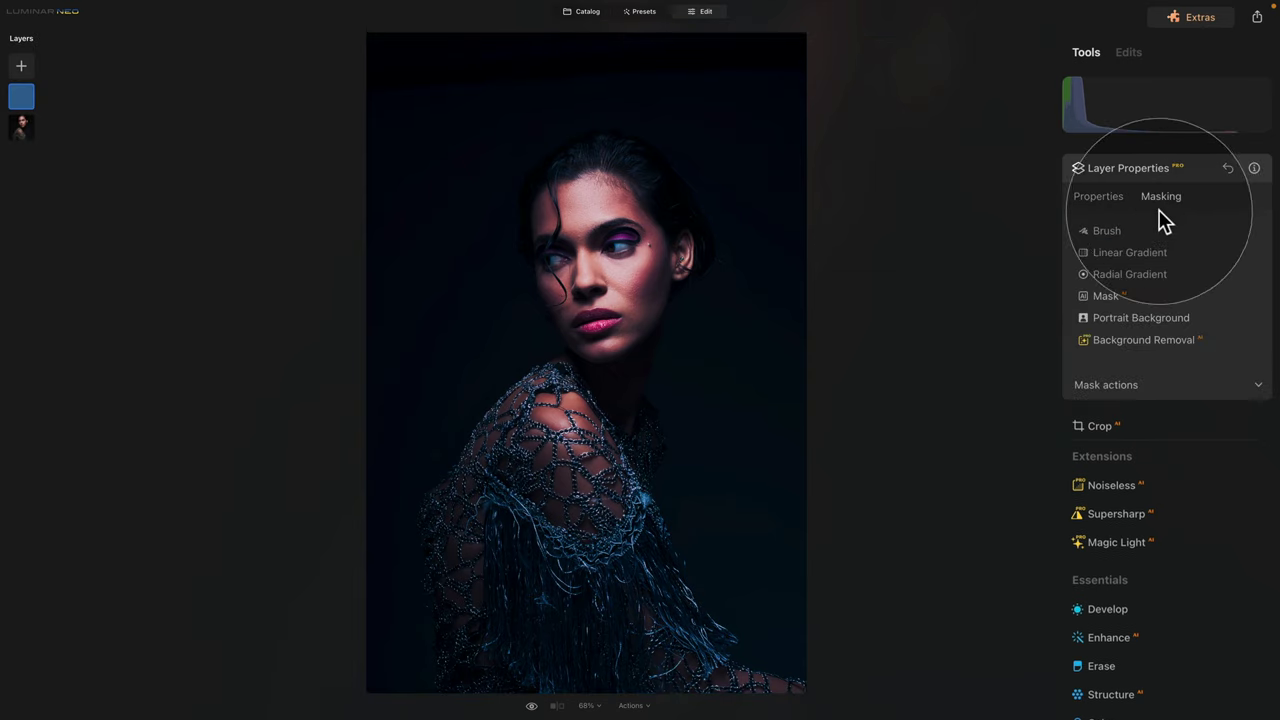
click(1120, 227)
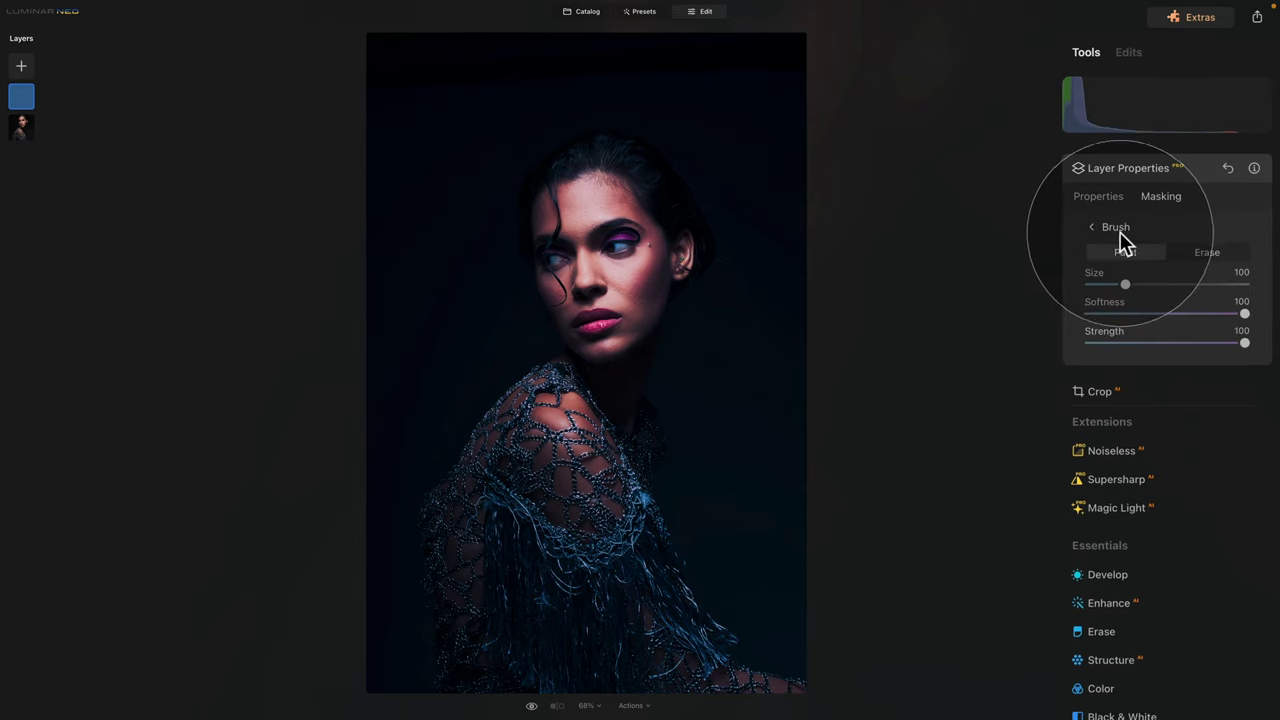
click(1215, 254)
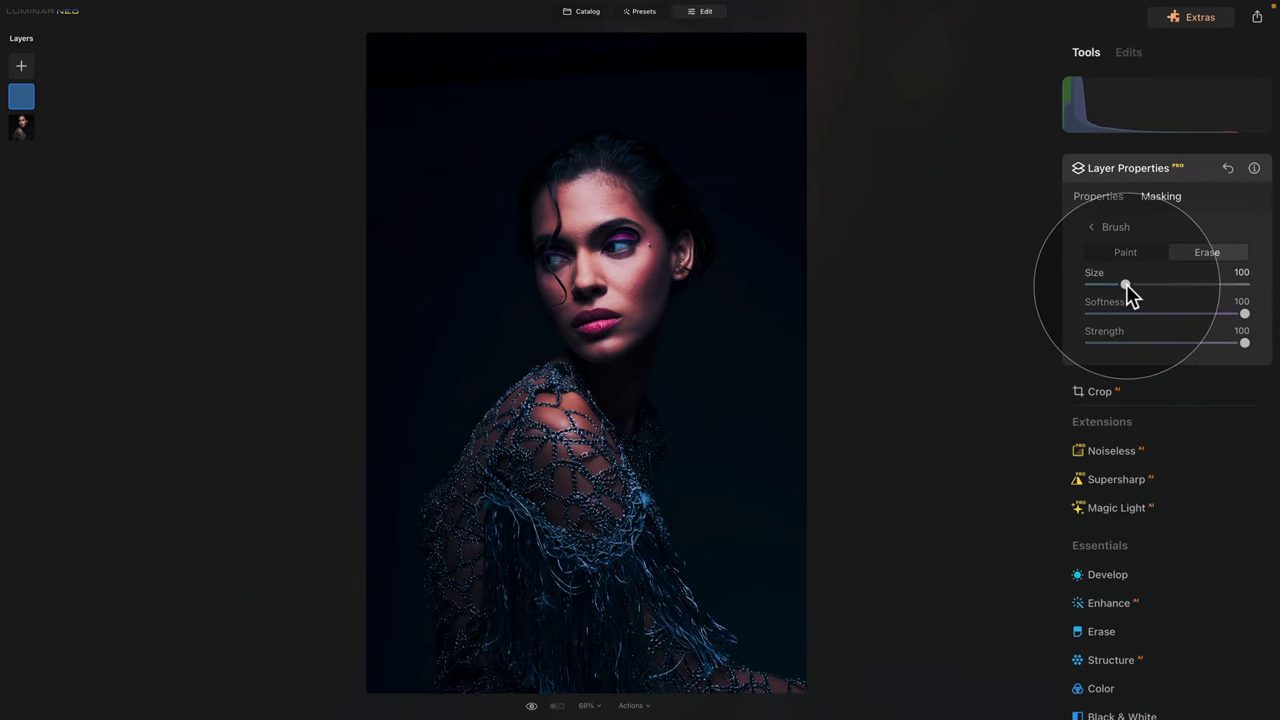
drag(1126, 285, 1134, 285)
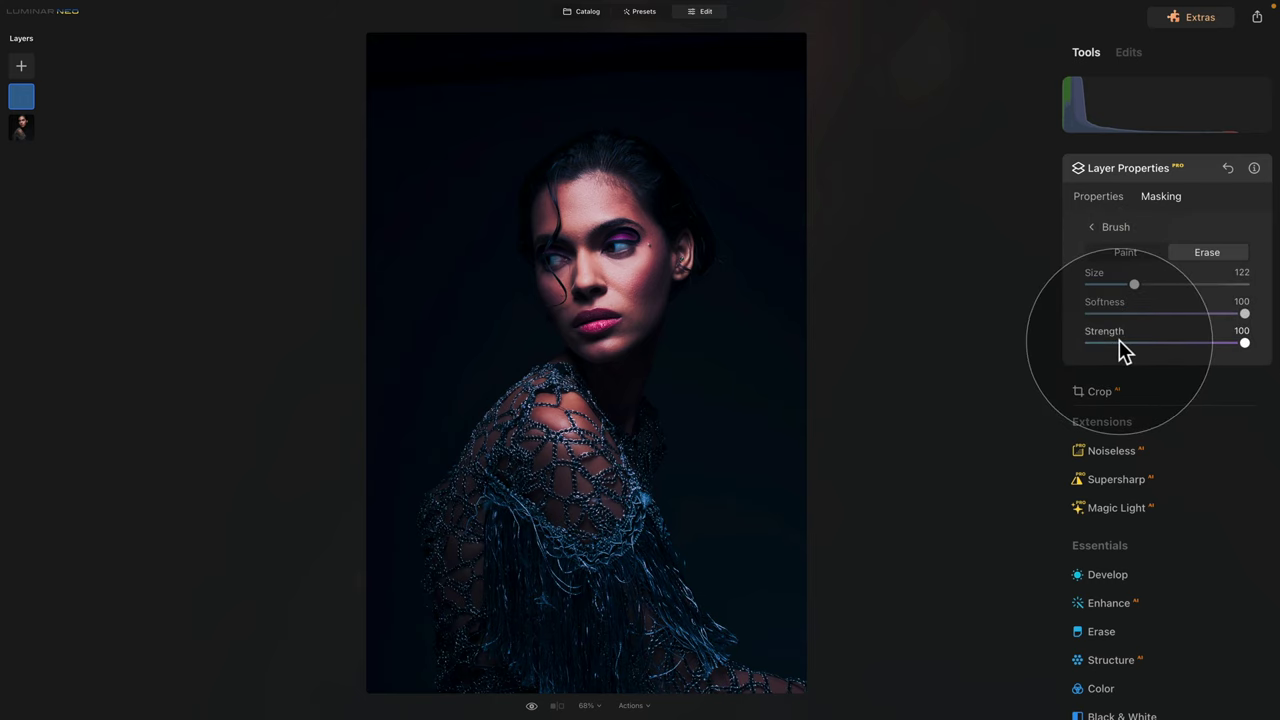
drag(1122, 345, 1136, 342)
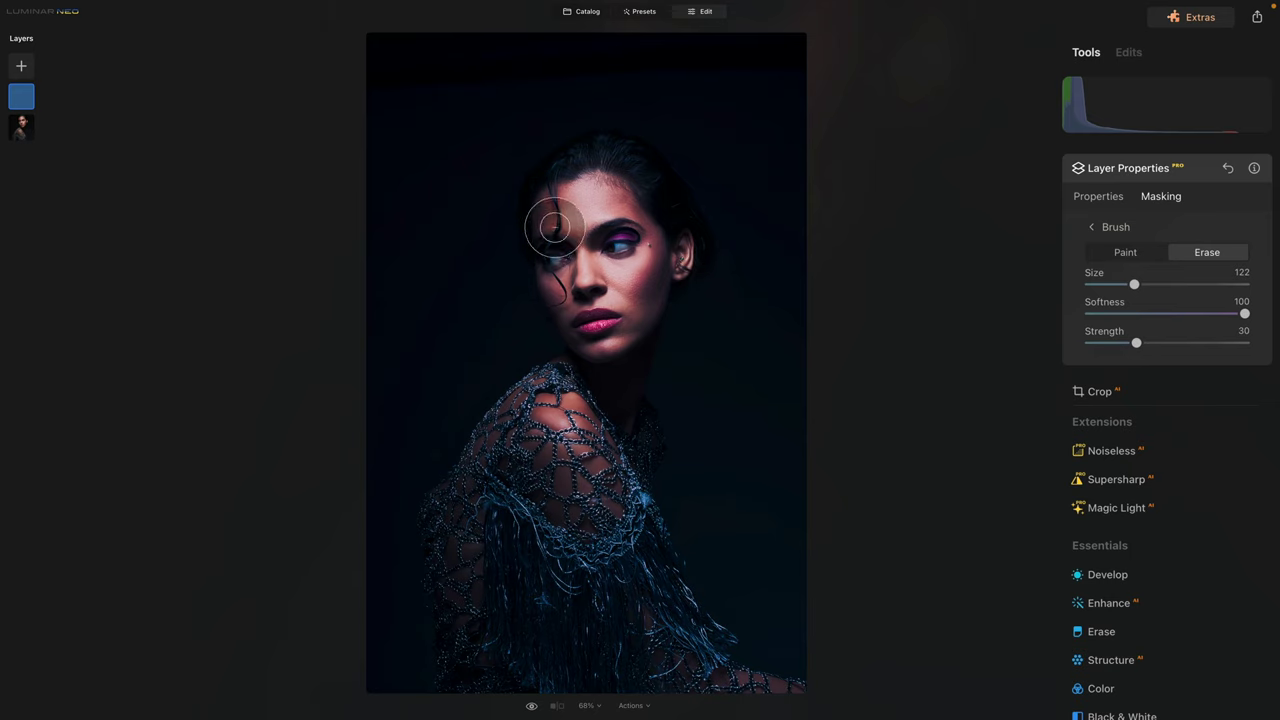
- Erase the blue tint from the forehead, eyes, cheek and shoulder, checking with the mask overlay
drag(554, 228, 595, 224)
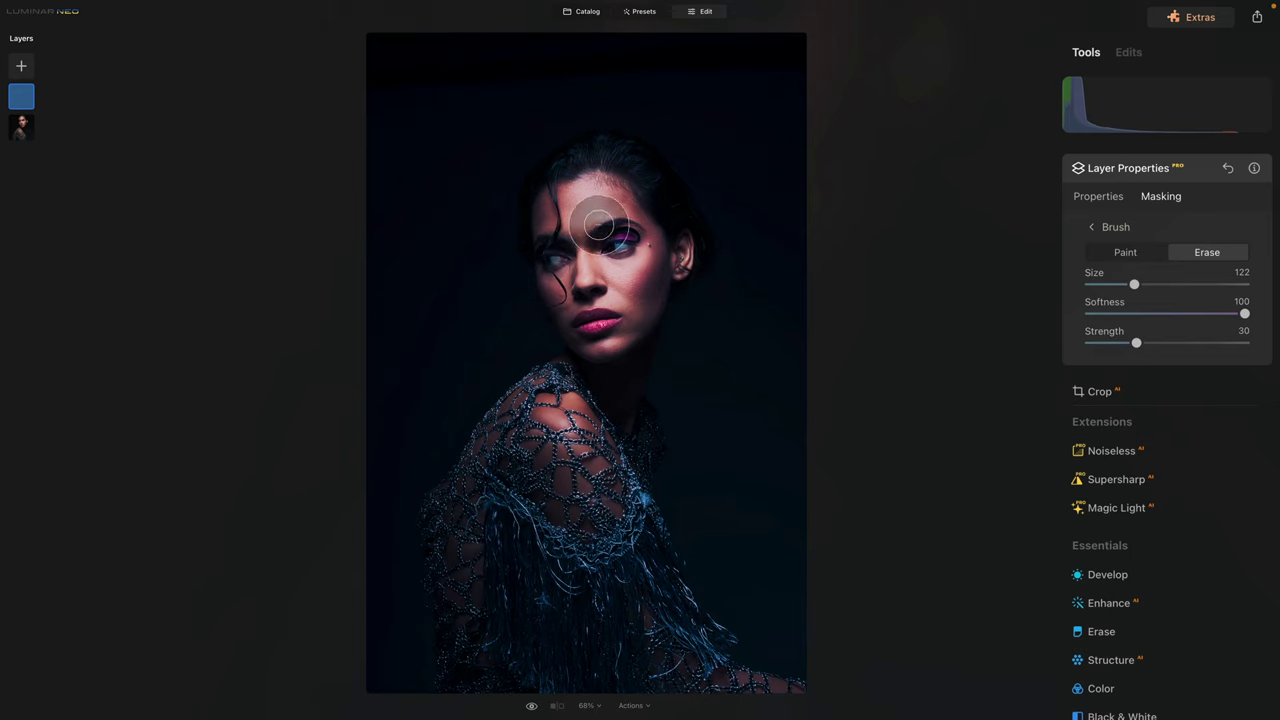
mouse_move(598, 225)
mouse_down()
mouse_move(574, 231)
mouse_move(585, 193)
mouse_move(563, 222)
mouse_move(572, 203)
mouse_move(563, 236)
mouse_move(568, 205)
mouse_move(580, 273)
mouse_up()
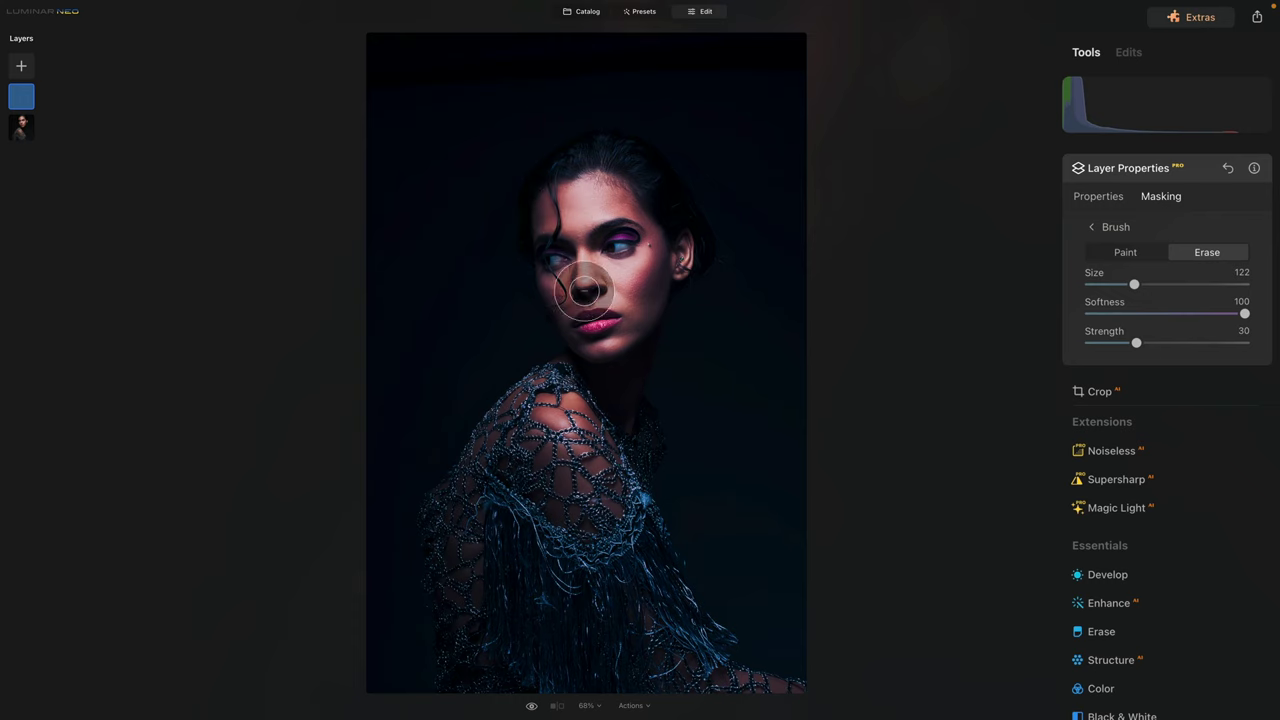
key(/)
mouse_move(632, 234)
mouse_down()
mouse_move(622, 298)
mouse_move(632, 256)
mouse_move(578, 318)
mouse_move(558, 241)
mouse_move(578, 268)
mouse_move(585, 328)
mouse_move(622, 231)
mouse_move(607, 318)
mouse_move(632, 257)
mouse_move(635, 274)
mouse_move(663, 268)
mouse_move(597, 180)
mouse_up()
key(/)
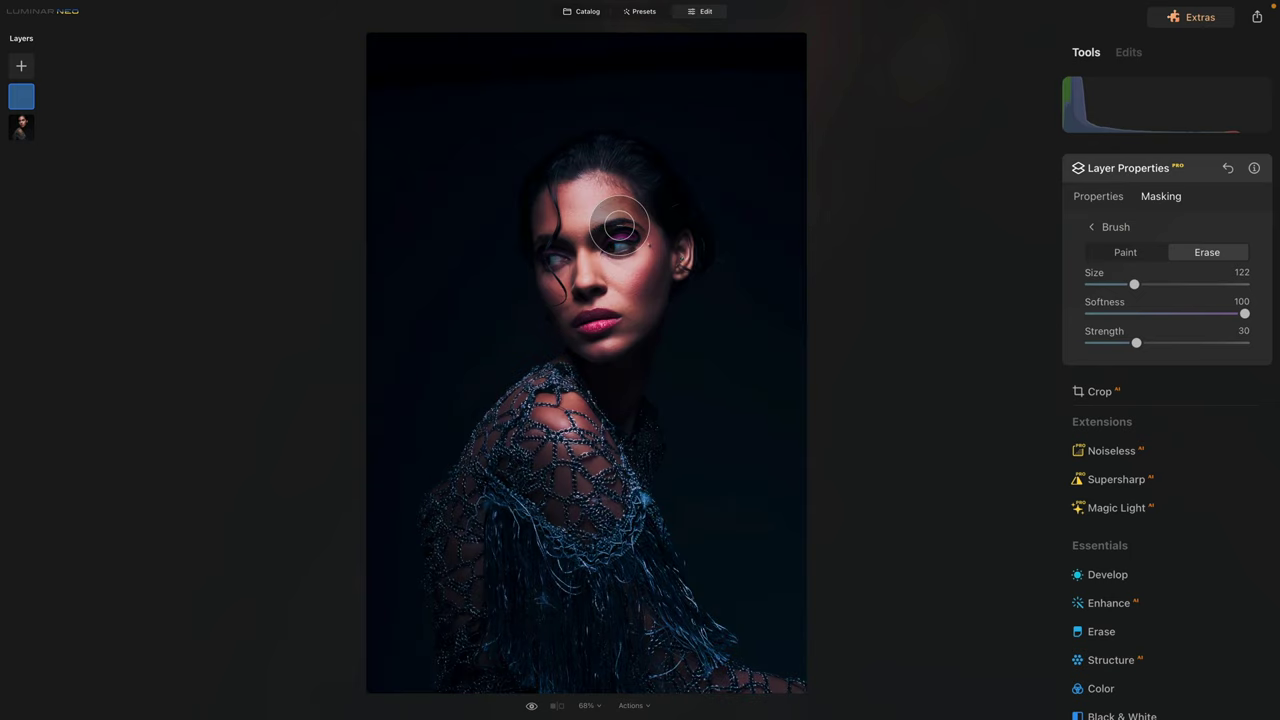
key(/)
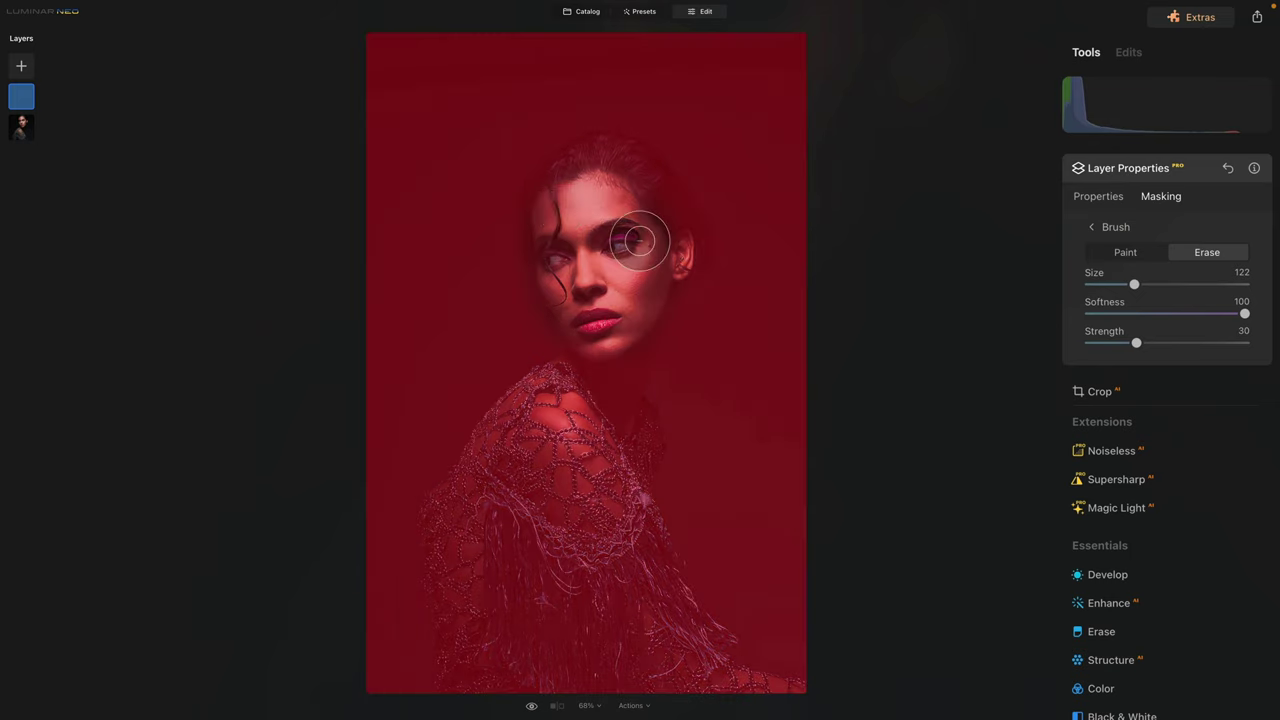
key(/)
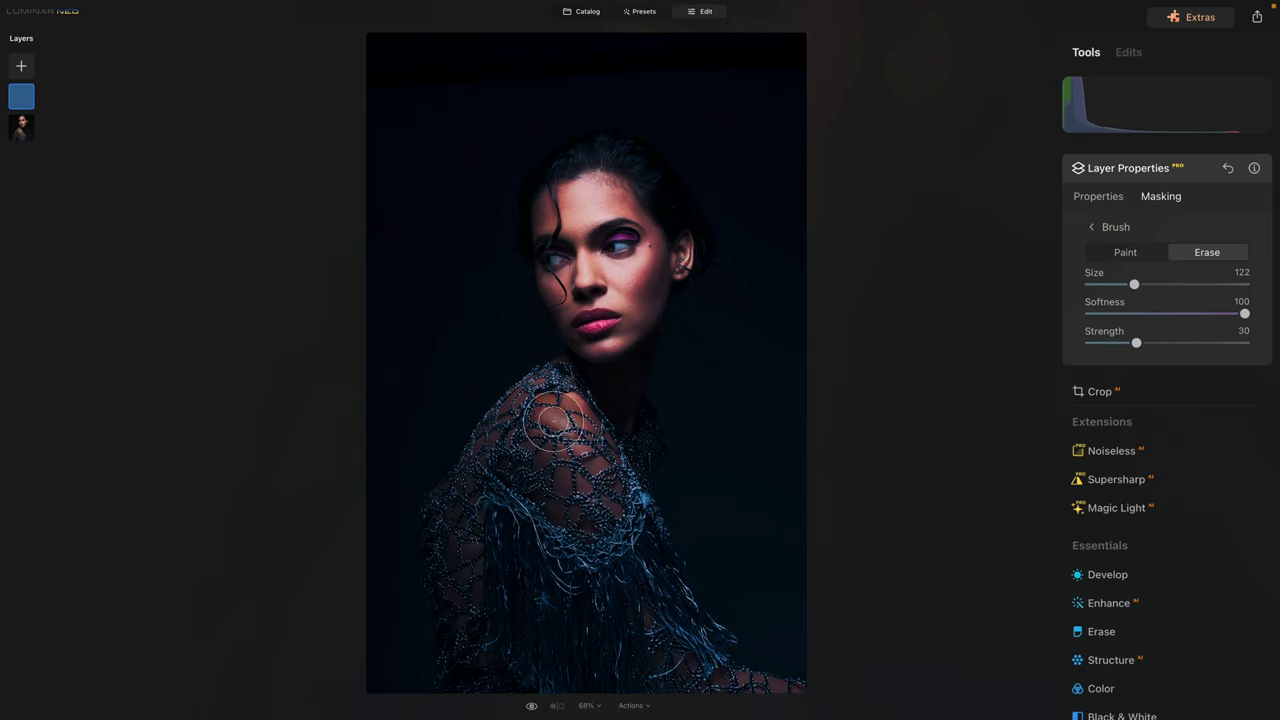
mouse_move(548, 405)
mouse_down()
mouse_move(592, 493)
mouse_move(544, 418)
mouse_move(508, 421)
mouse_move(580, 459)
mouse_move(682, 590)
mouse_up()
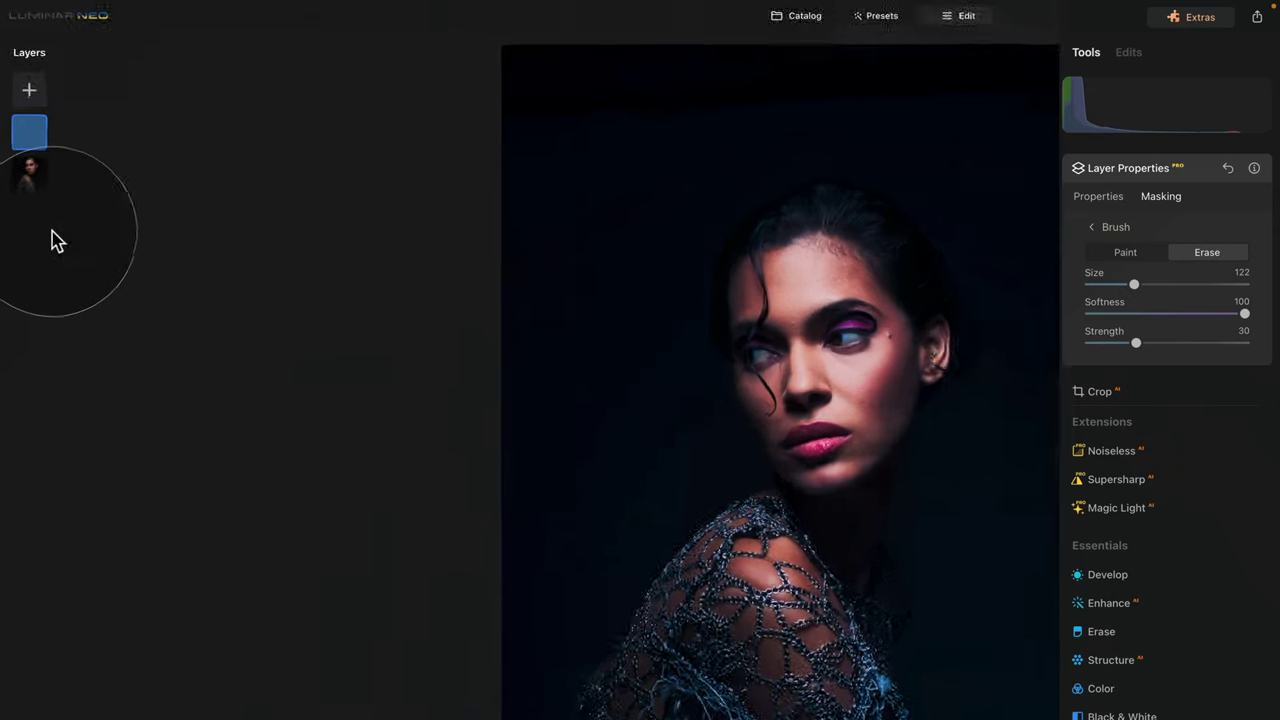
- Add the gold swatch as a layer filling the frame, blended in Soft Light at 51 opacity
click(31, 96)
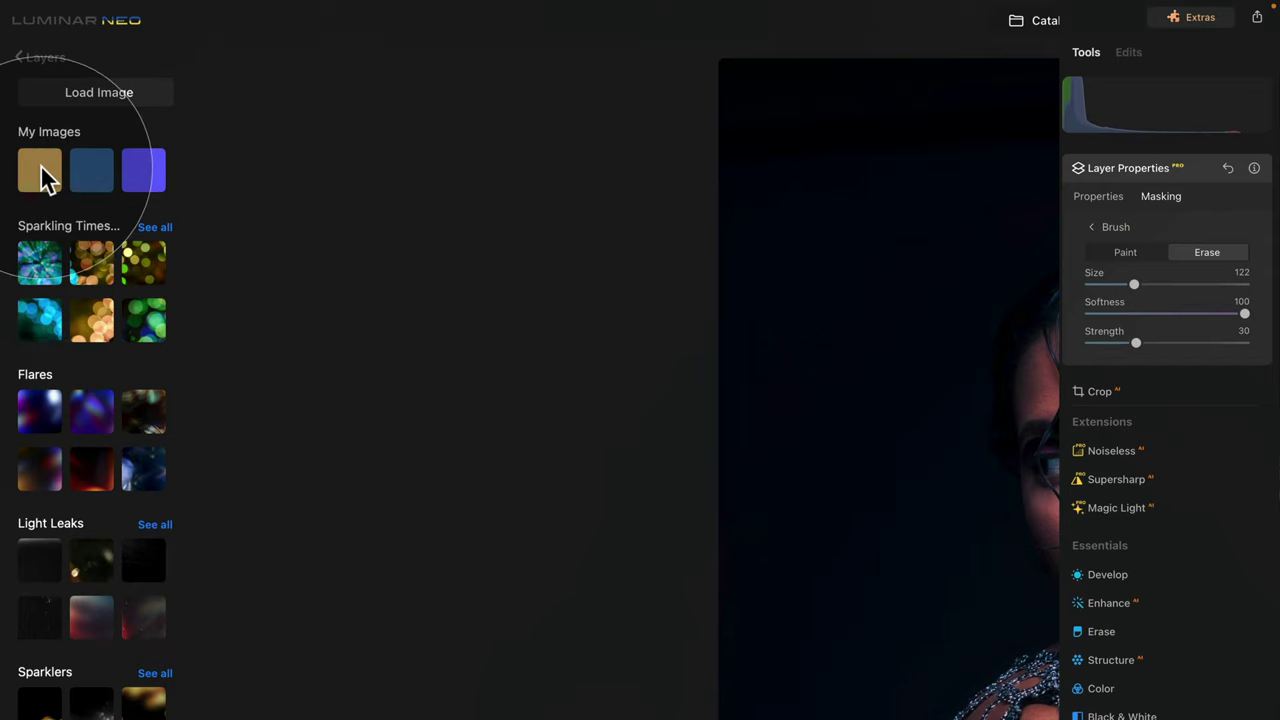
click(41, 170)
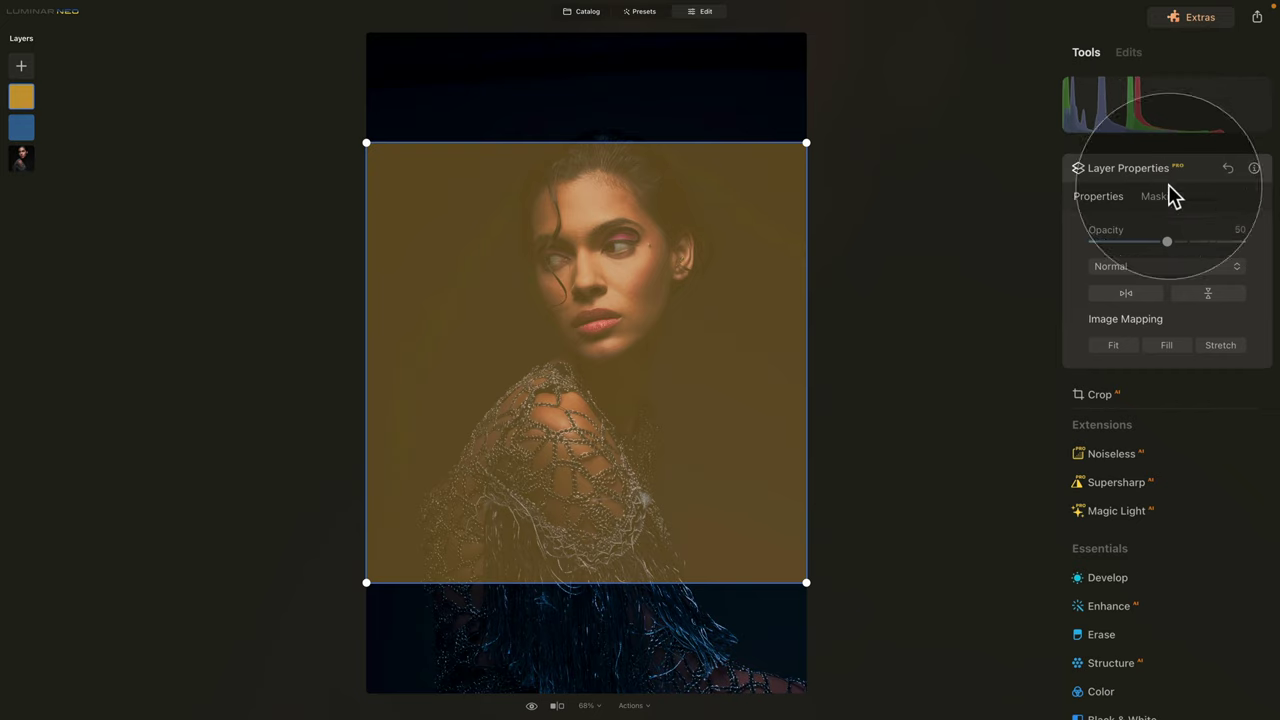
drag(1167, 243, 1236, 245)
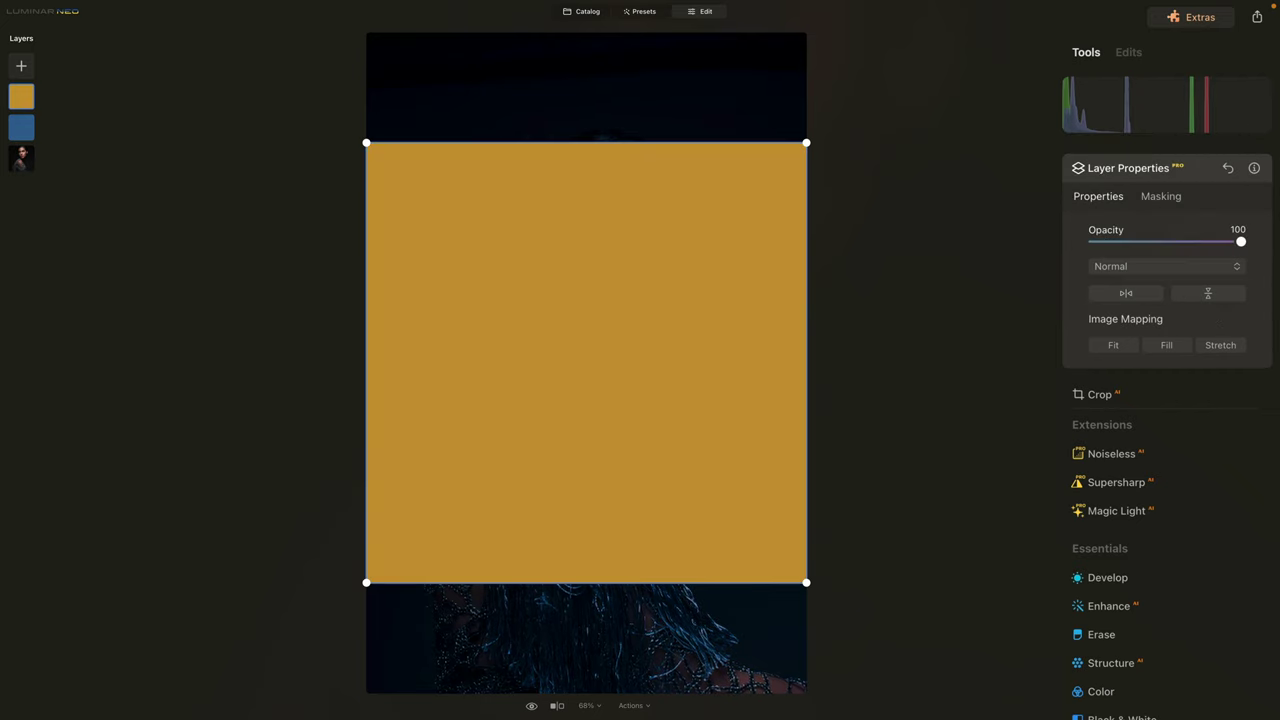
click(1170, 347)
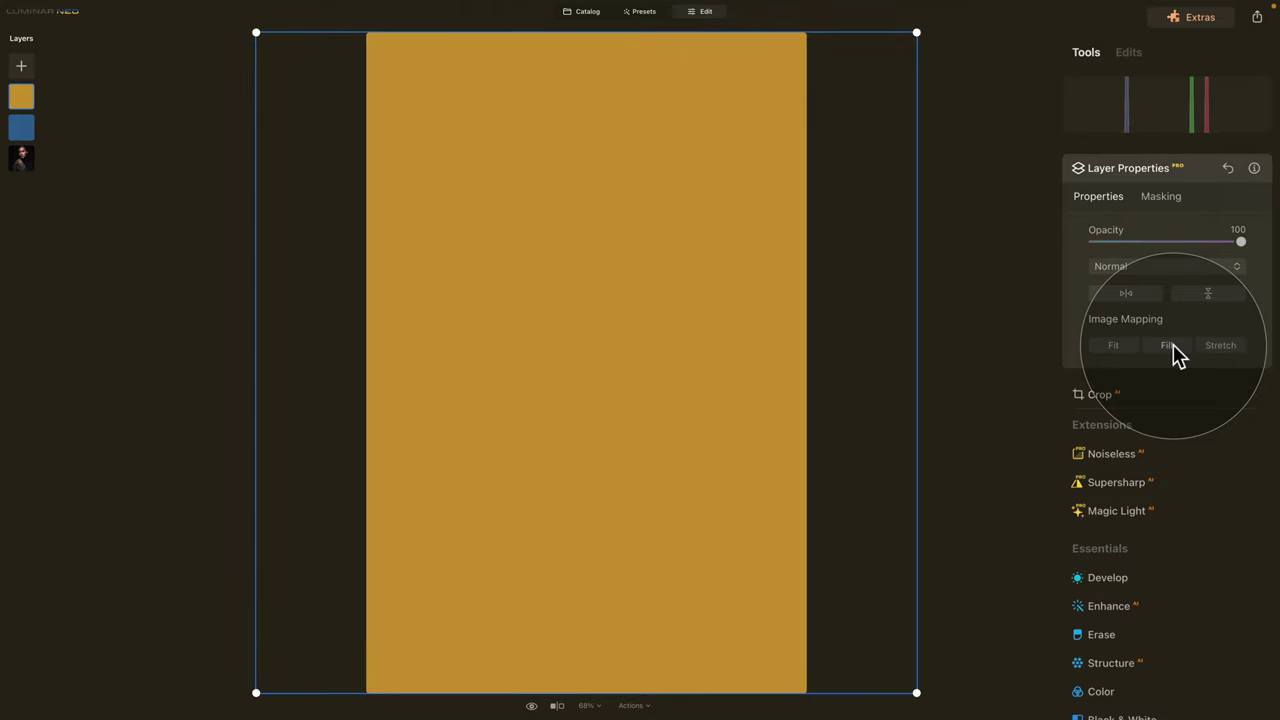
click(1166, 266)
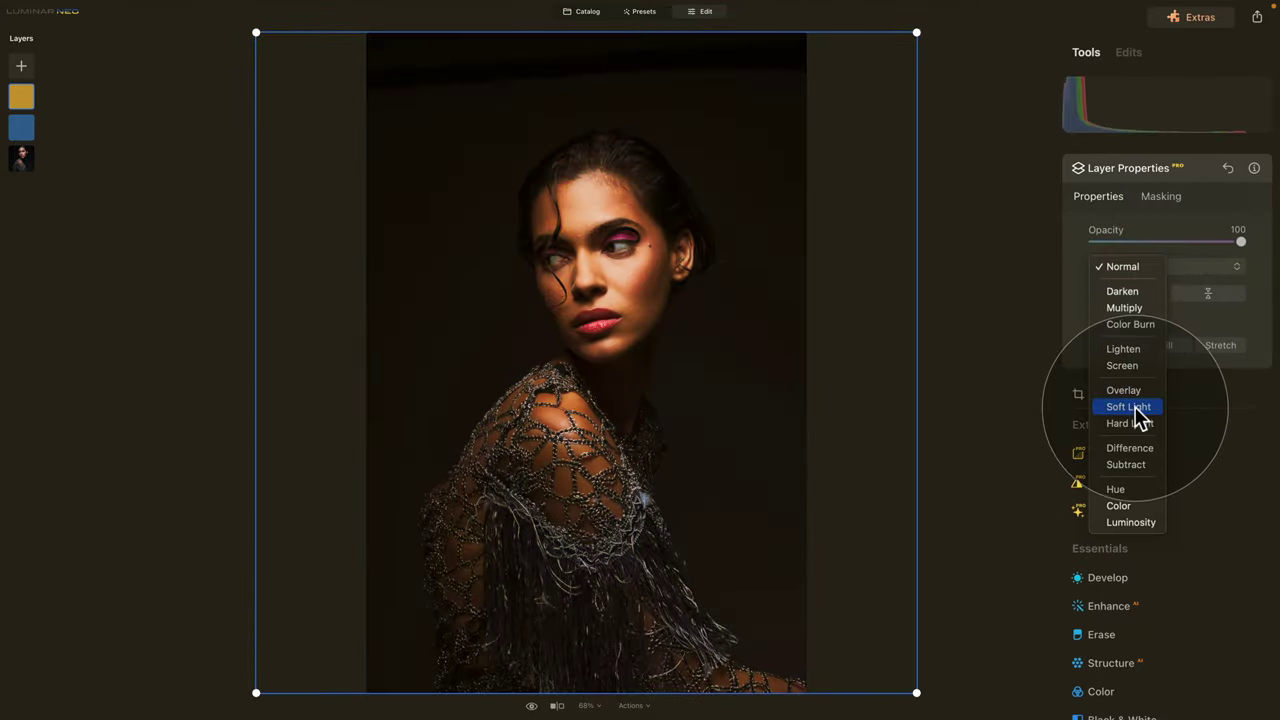
click(1133, 407)
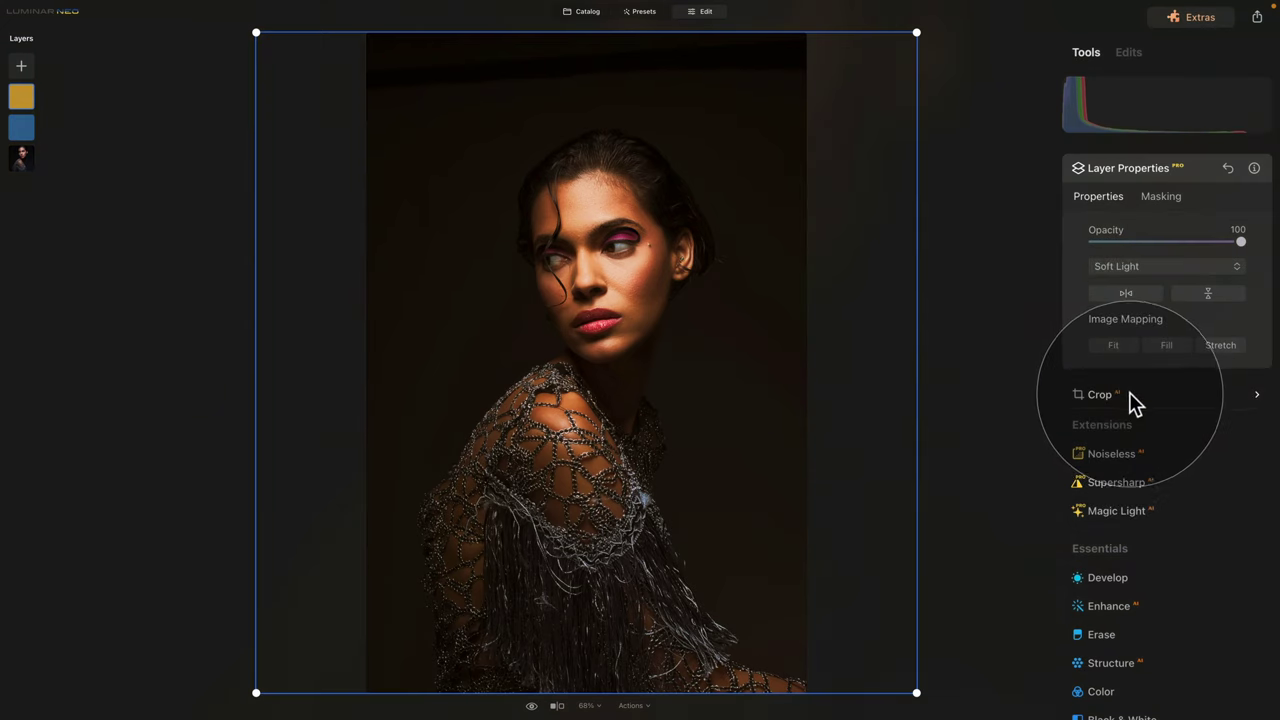
drag(1241, 245, 1168, 250)
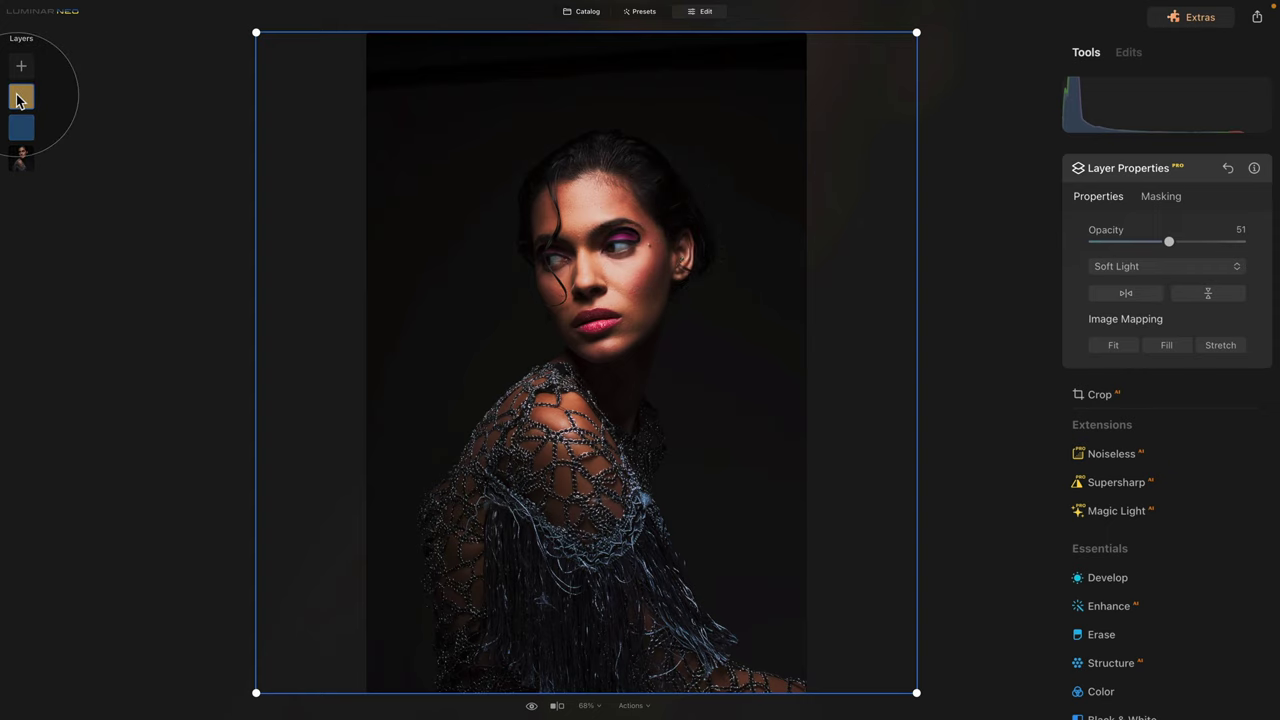
- Brush-mask the gold layer in Paint mode onto the forehead, eye, cheek and left side of the face
click(1165, 198)
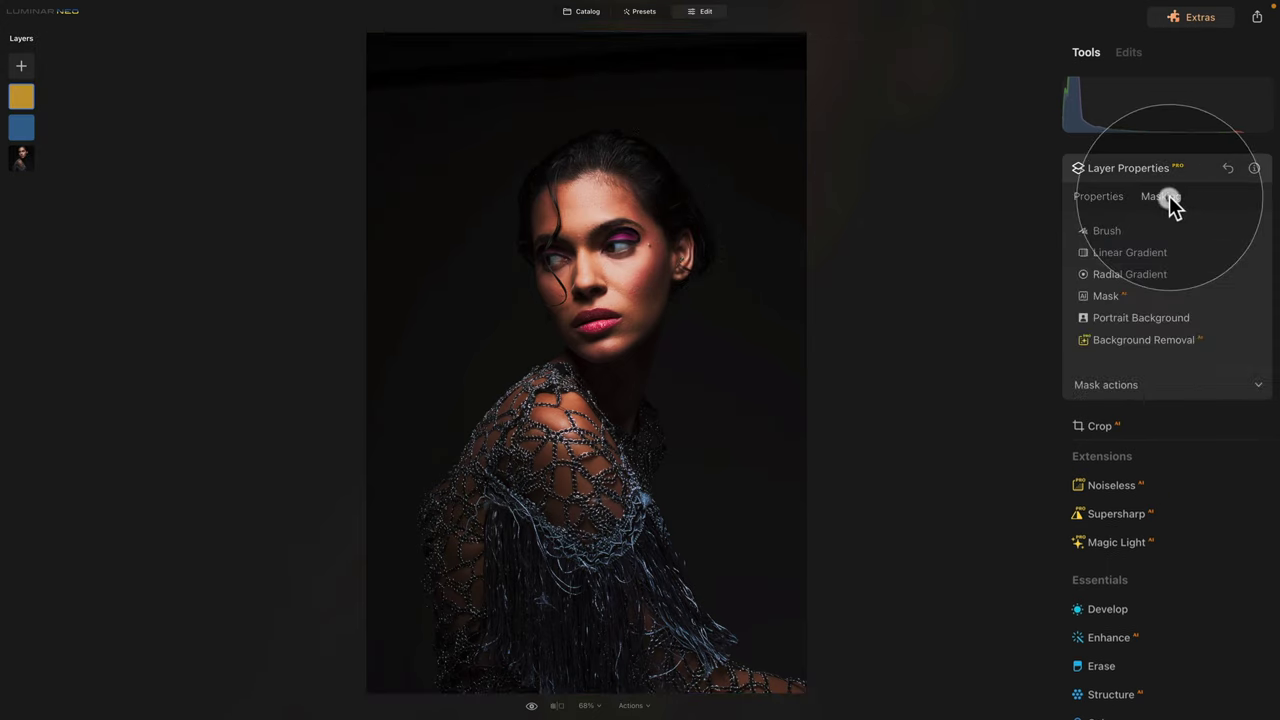
click(1112, 231)
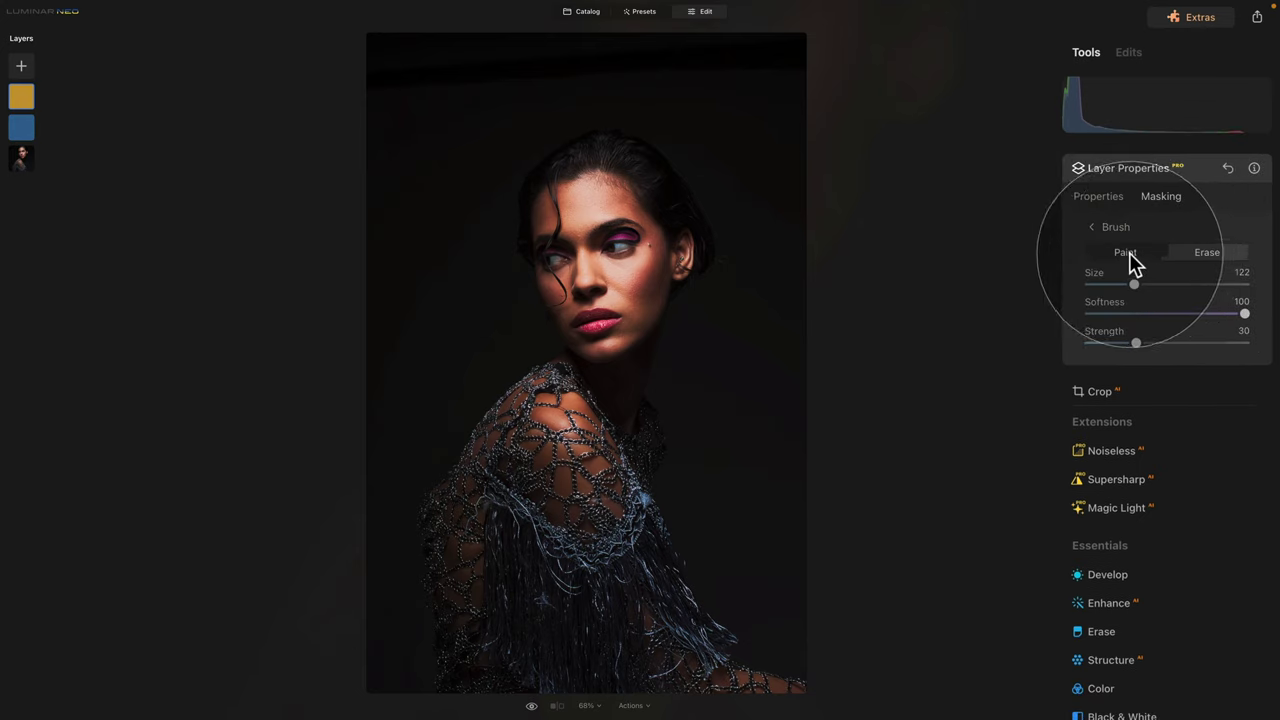
click(1129, 254)
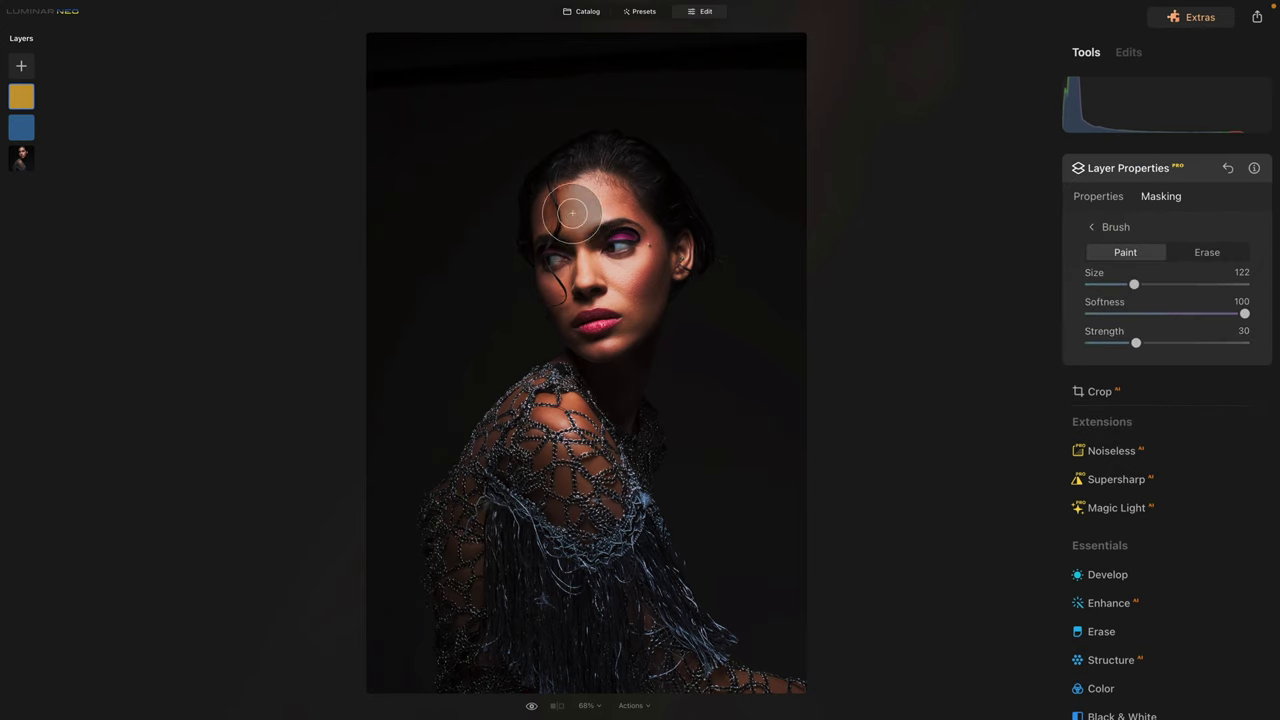
mouse_move(573, 210)
mouse_down()
mouse_move(566, 222)
mouse_move(579, 205)
mouse_up()
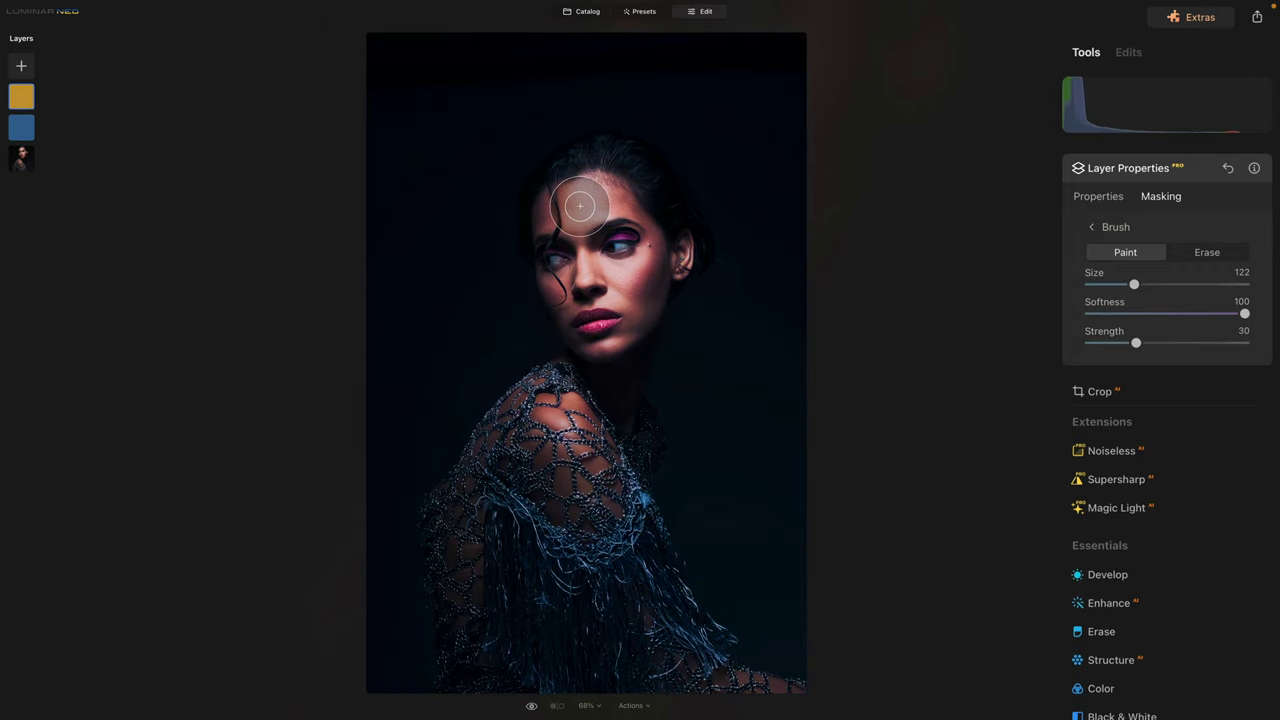
mouse_move(579, 206)
mouse_down()
mouse_move(590, 325)
mouse_move(605, 289)
mouse_move(624, 307)
mouse_move(609, 321)
mouse_move(644, 269)
mouse_move(670, 243)
mouse_move(677, 251)
mouse_move(621, 216)
mouse_move(609, 186)
mouse_move(607, 203)
mouse_move(580, 188)
mouse_move(597, 204)
mouse_move(559, 216)
mouse_move(570, 265)
mouse_up()
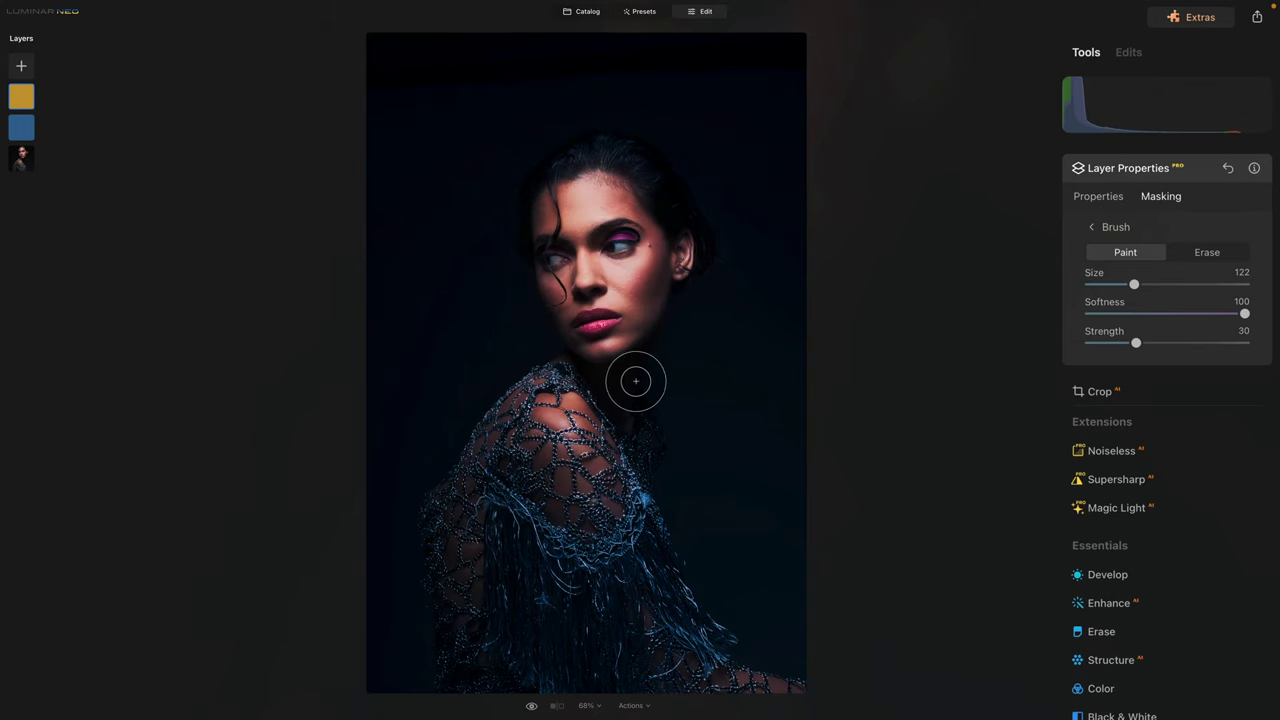
mouse_move(590, 190)
mouse_down()
mouse_move(549, 194)
mouse_move(560, 210)
mouse_up()
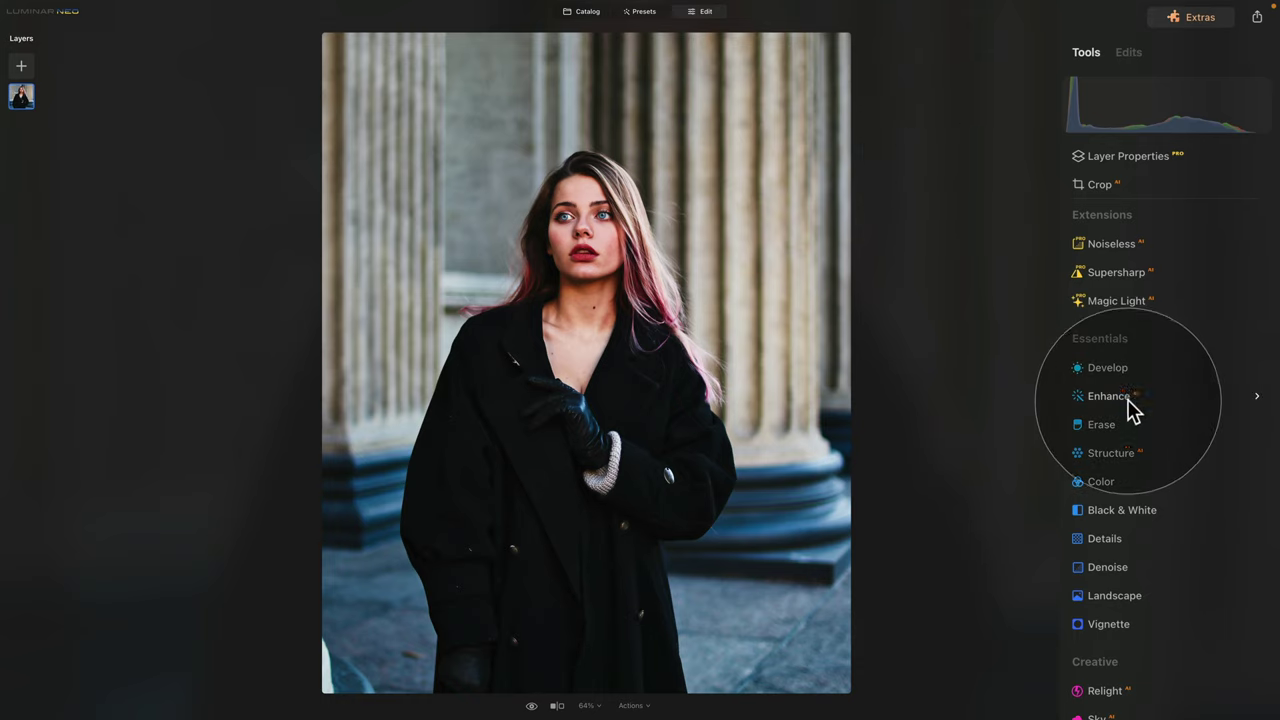
- Expand Color Harmony under Professional and set its Color Balance section to Shadows
scroll(1143, 414, down, 5)
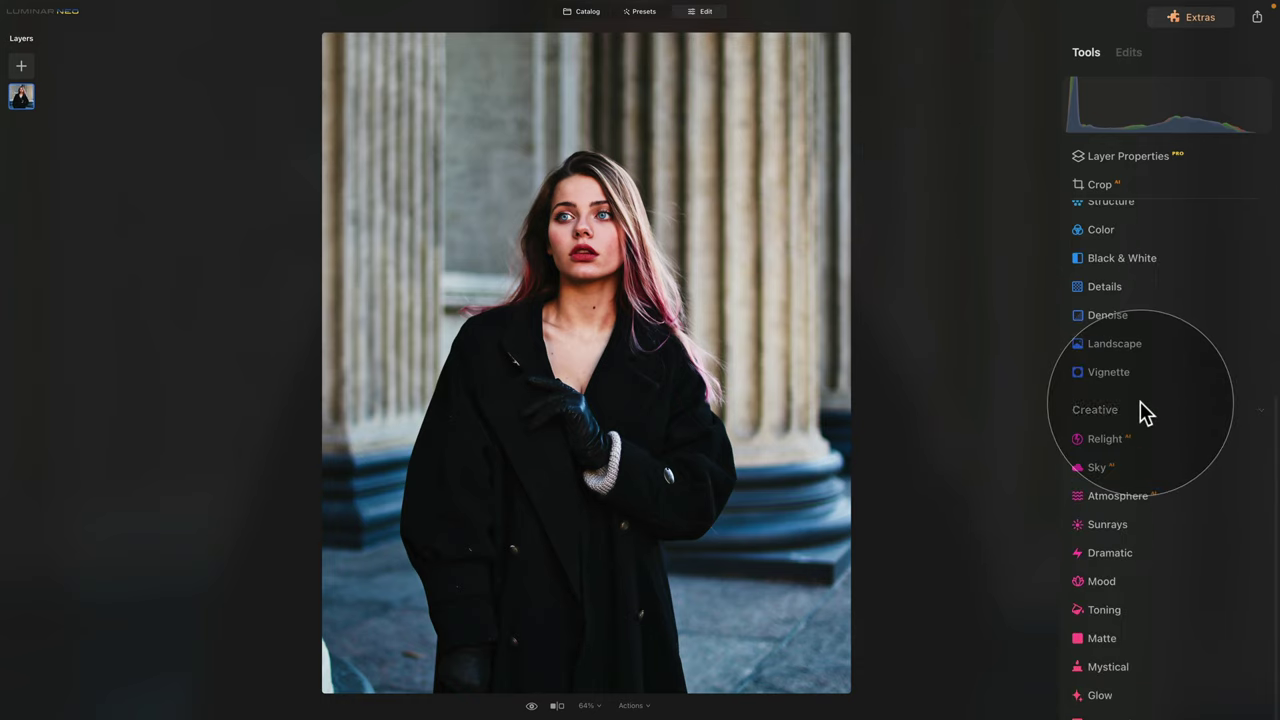
scroll(1127, 585, down, 5)
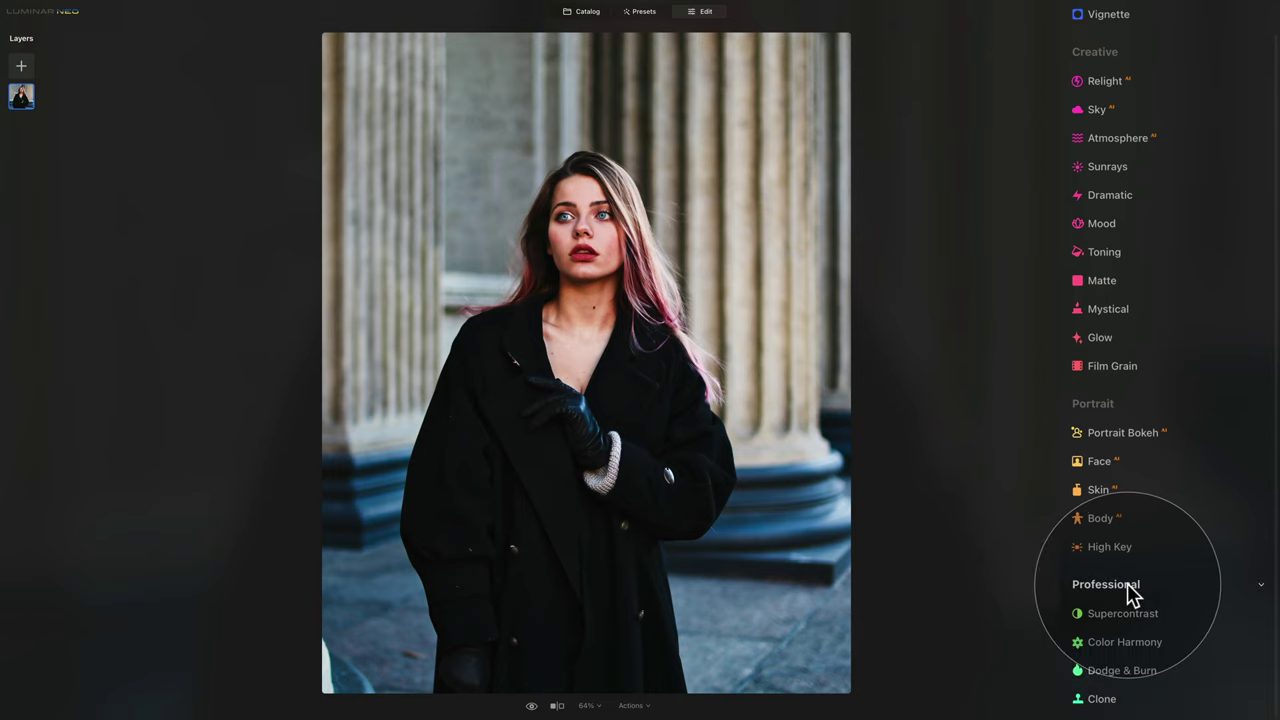
click(1124, 642)
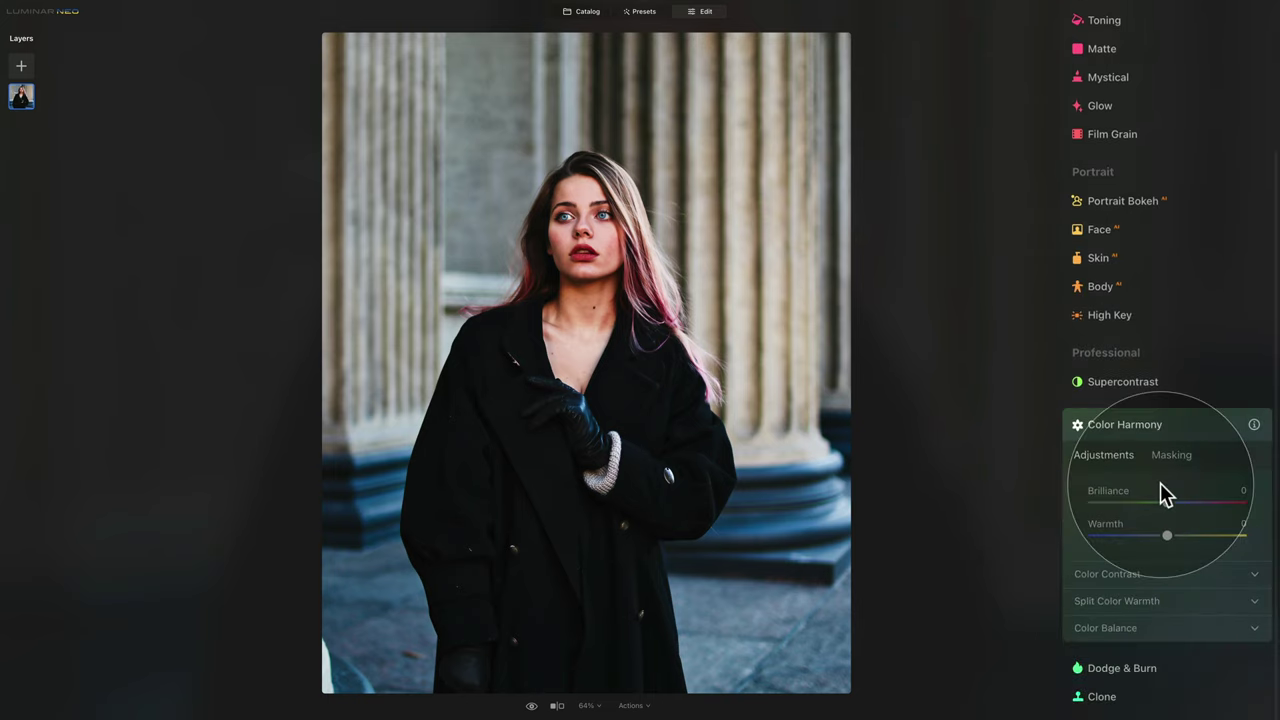
click(1145, 632)
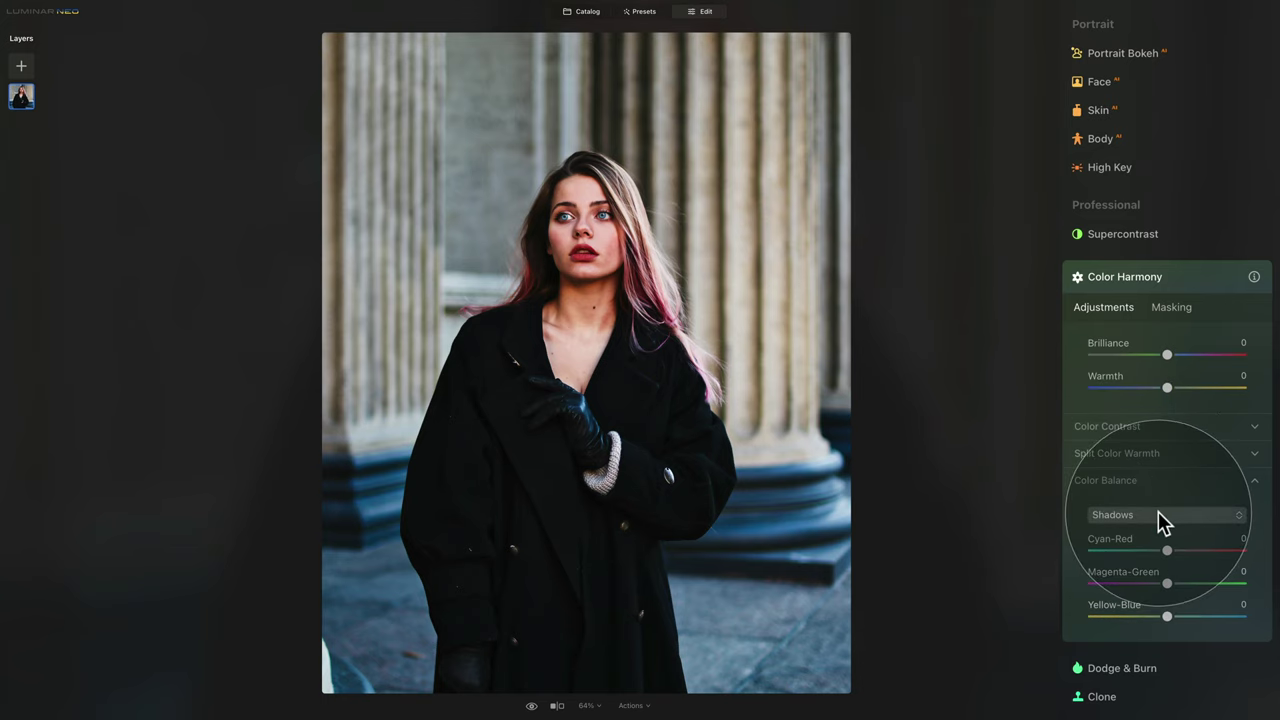
click(1158, 512)
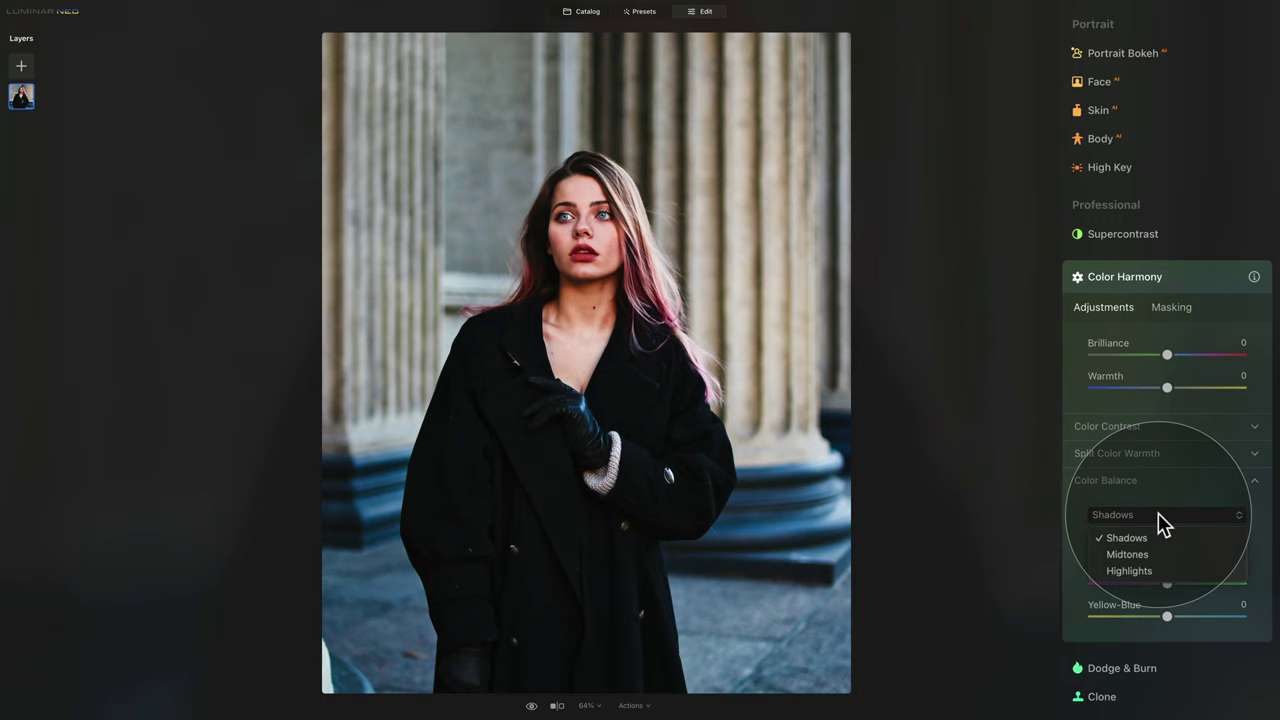
click(1157, 538)
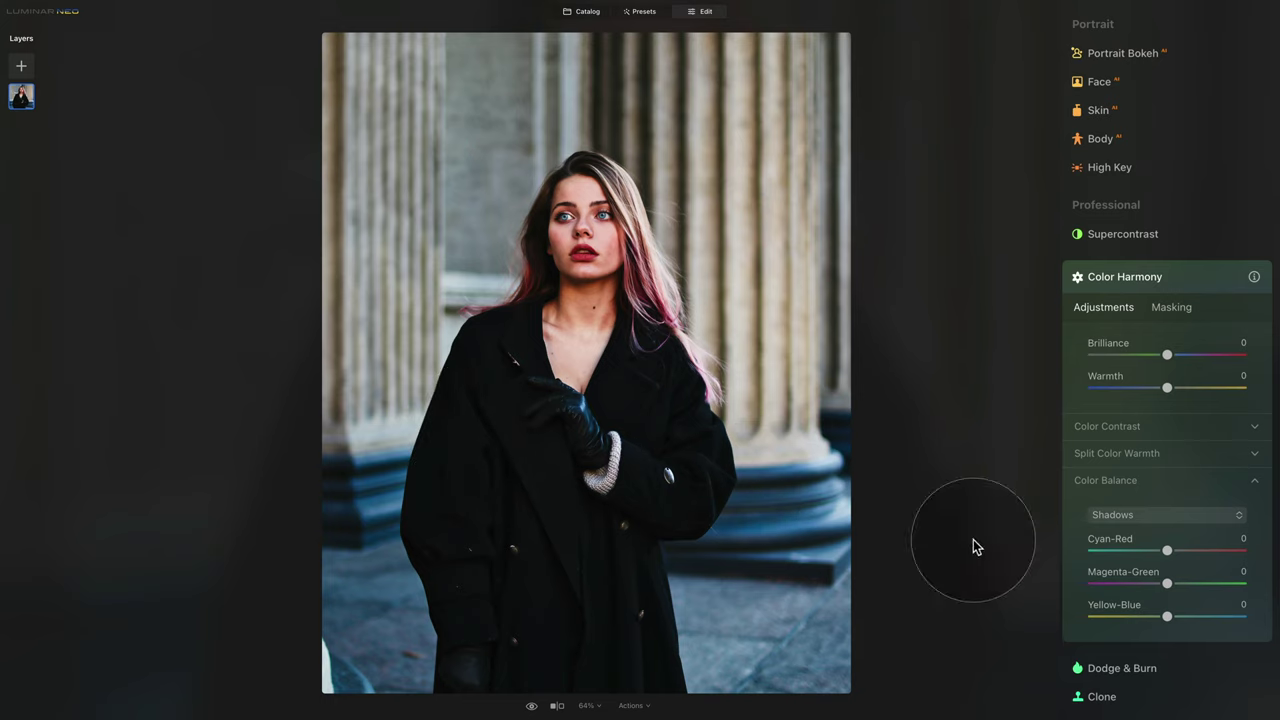
- Set shadow Color Balance to Cyan-Red -35 and Yellow-Blue 22, toggling Color Harmony to compare
click(1148, 515)
click(1157, 541)
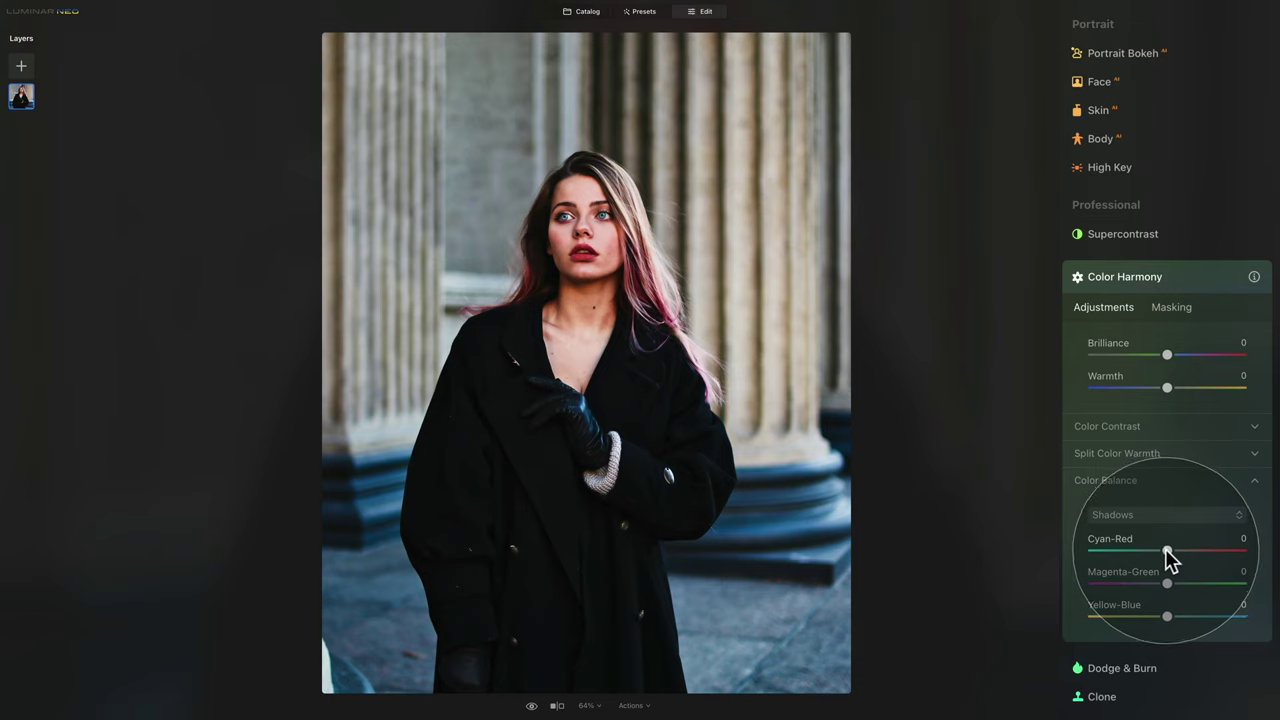
drag(1163, 557, 1139, 546)
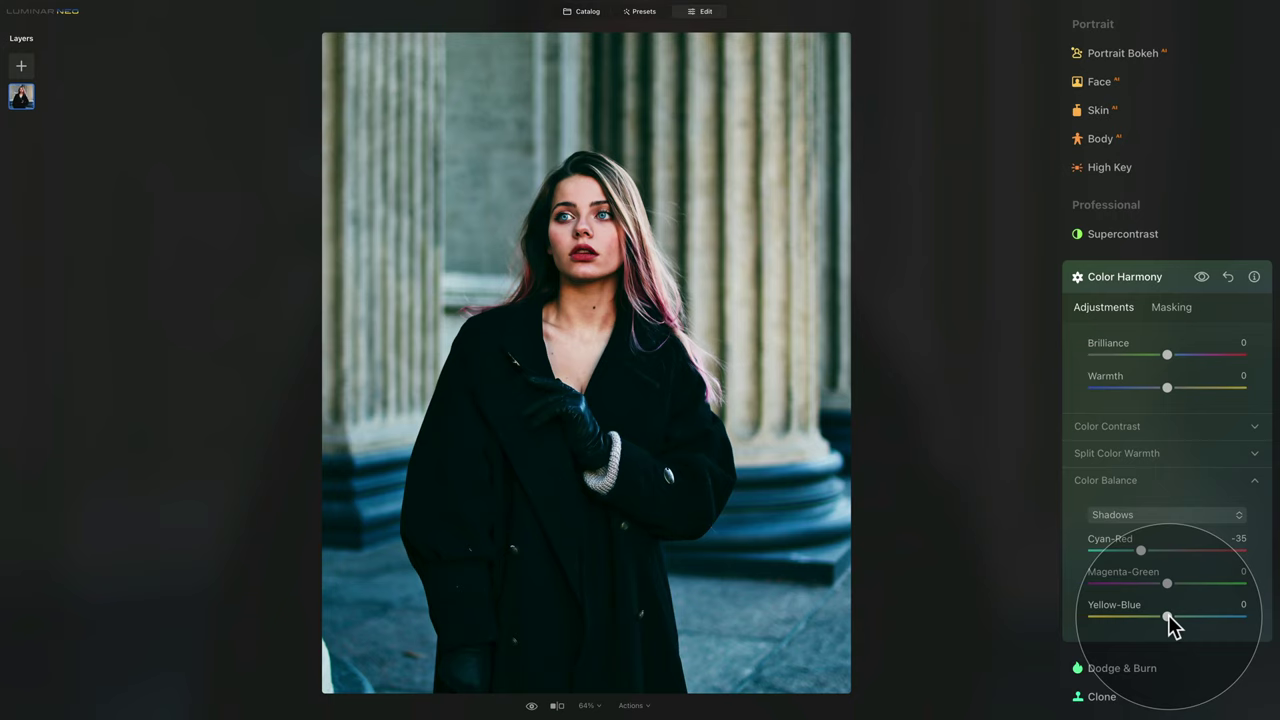
drag(1168, 616, 1186, 618)
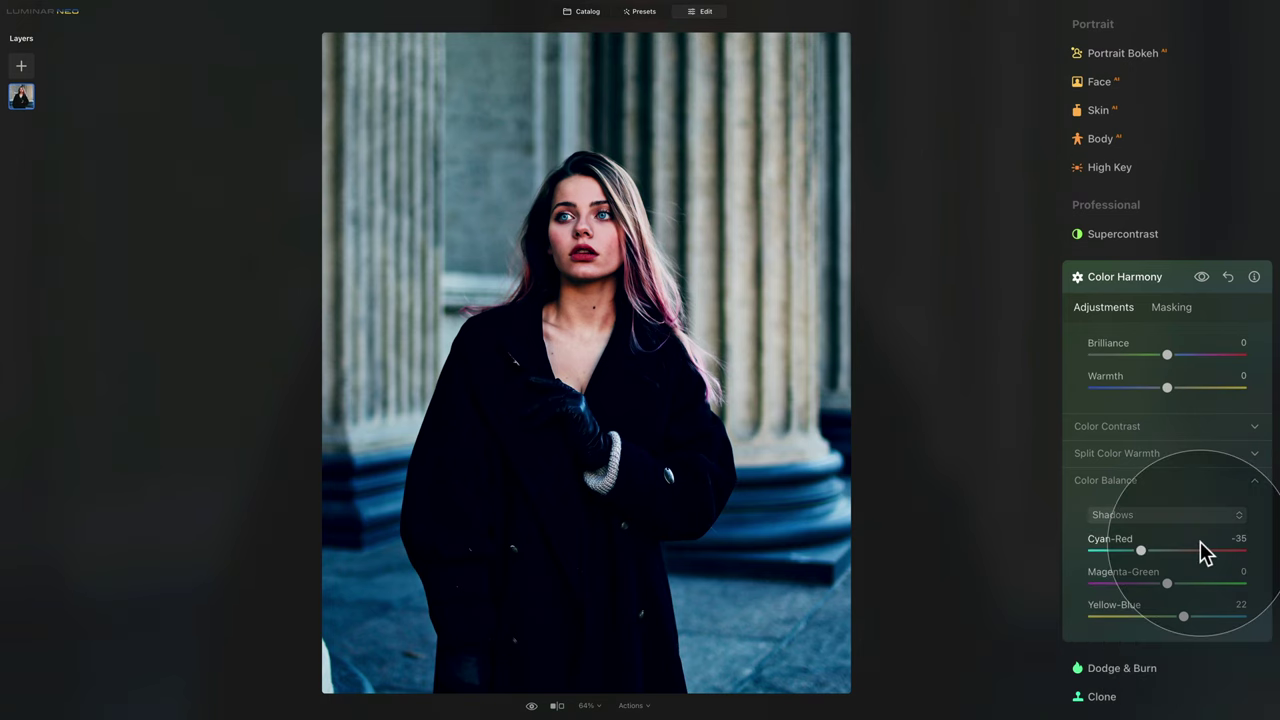
click(1200, 278)
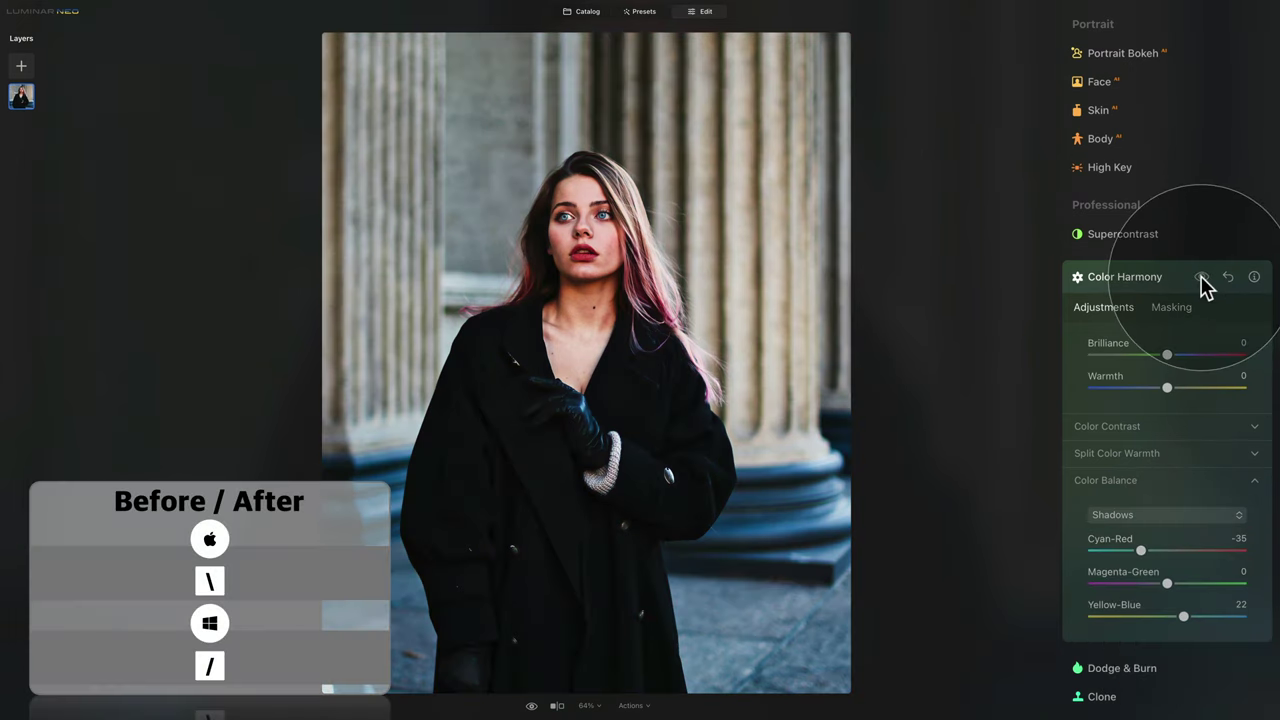
click(1202, 280)
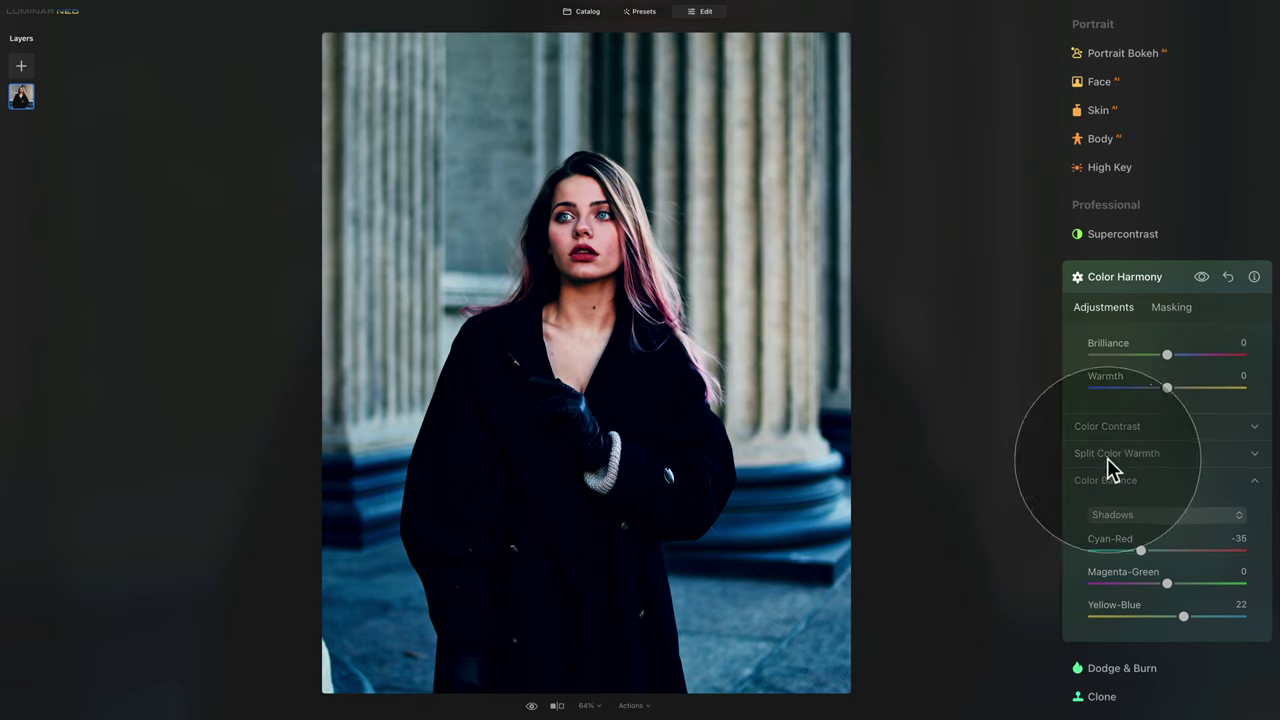
- Tint the midtones to Cyan-Red -20 and Yellow-Blue 7, comparing the grade off and on
click(1163, 515)
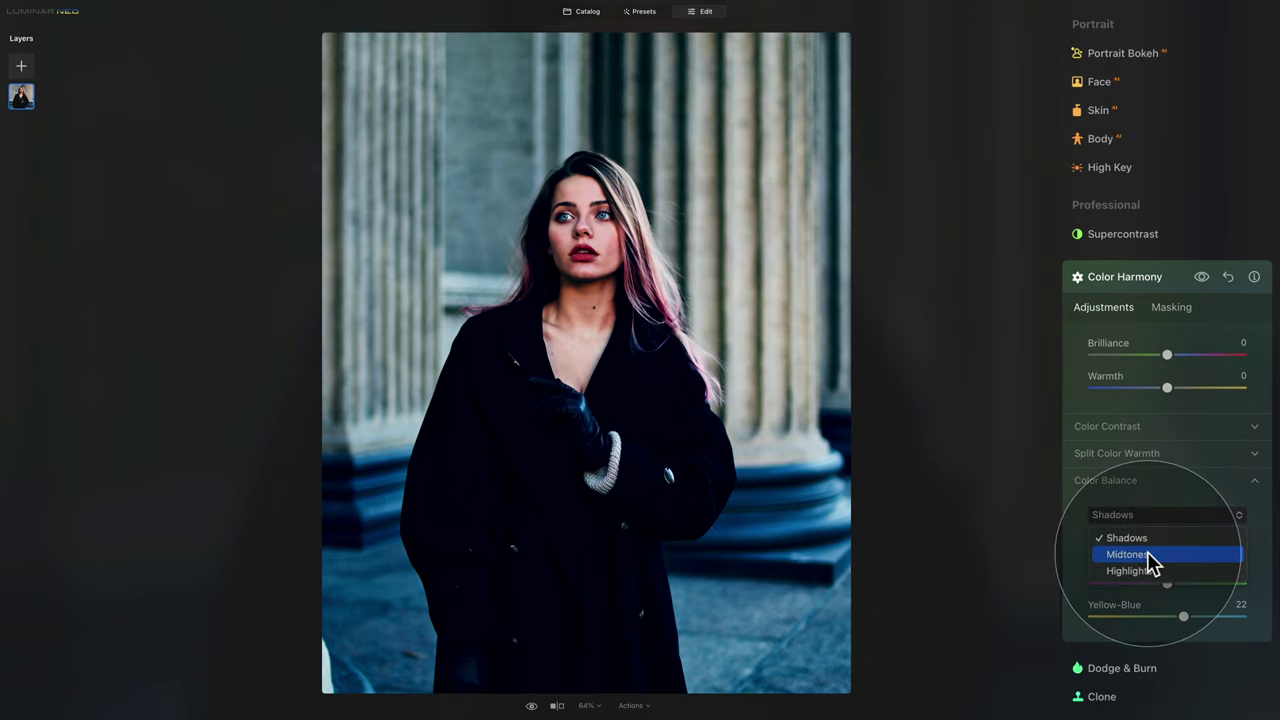
click(1147, 554)
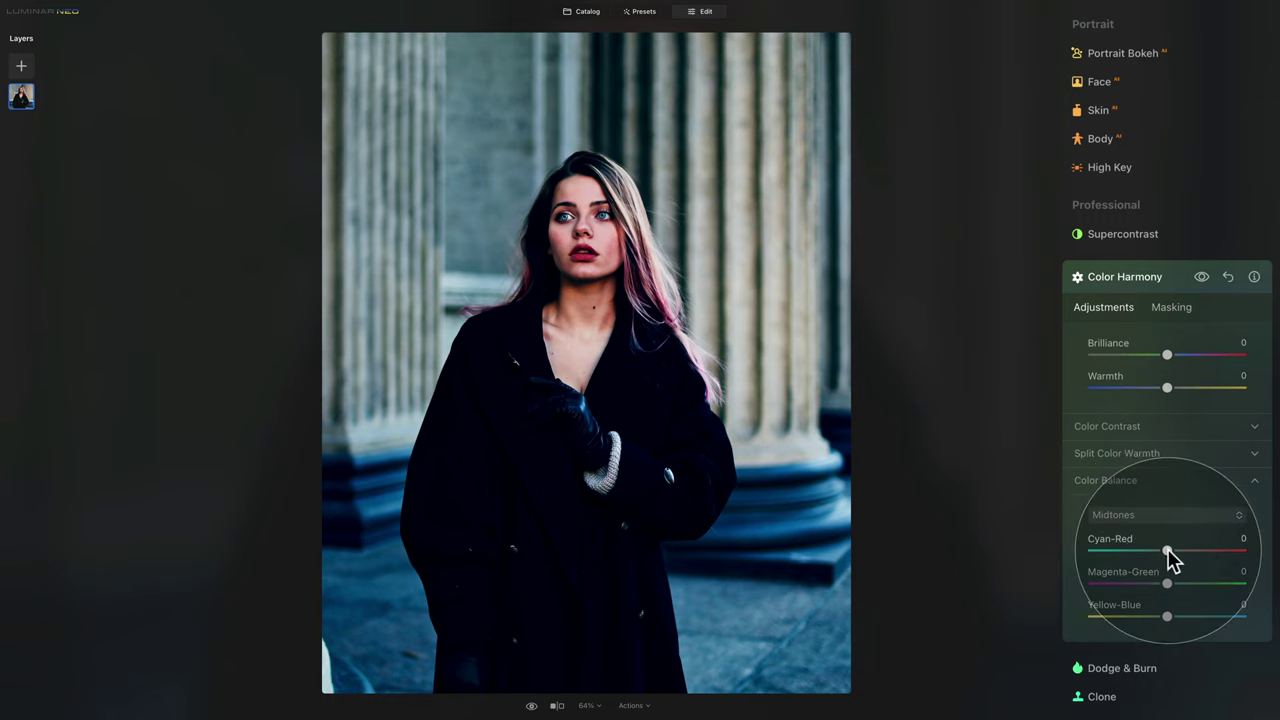
drag(1168, 552, 1154, 556)
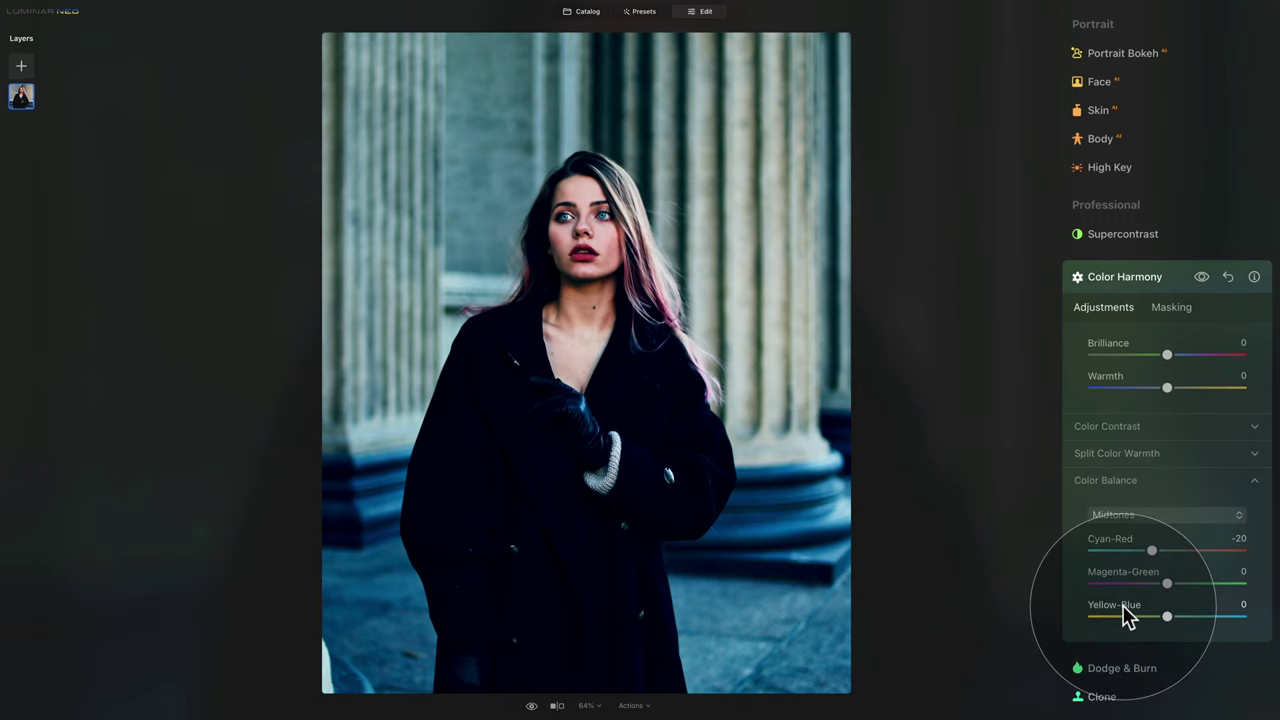
click(1172, 612)
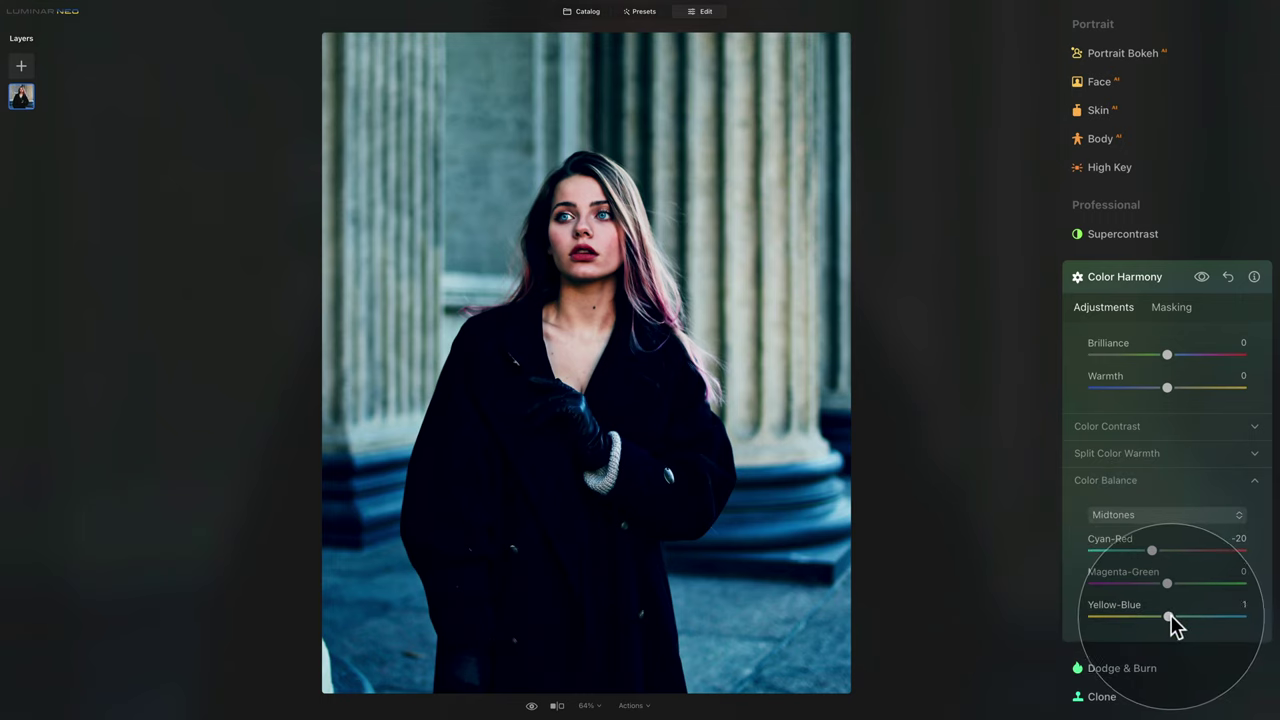
click(1173, 615)
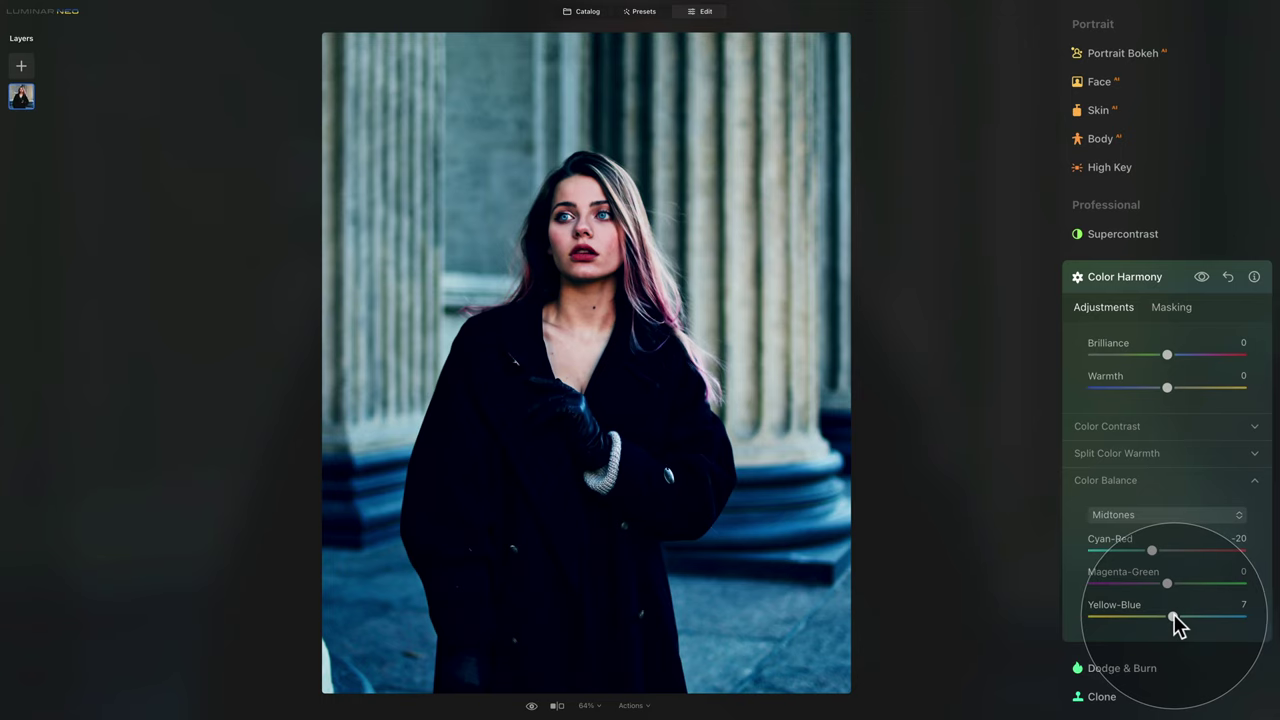
click(1202, 278)
click(1202, 278)
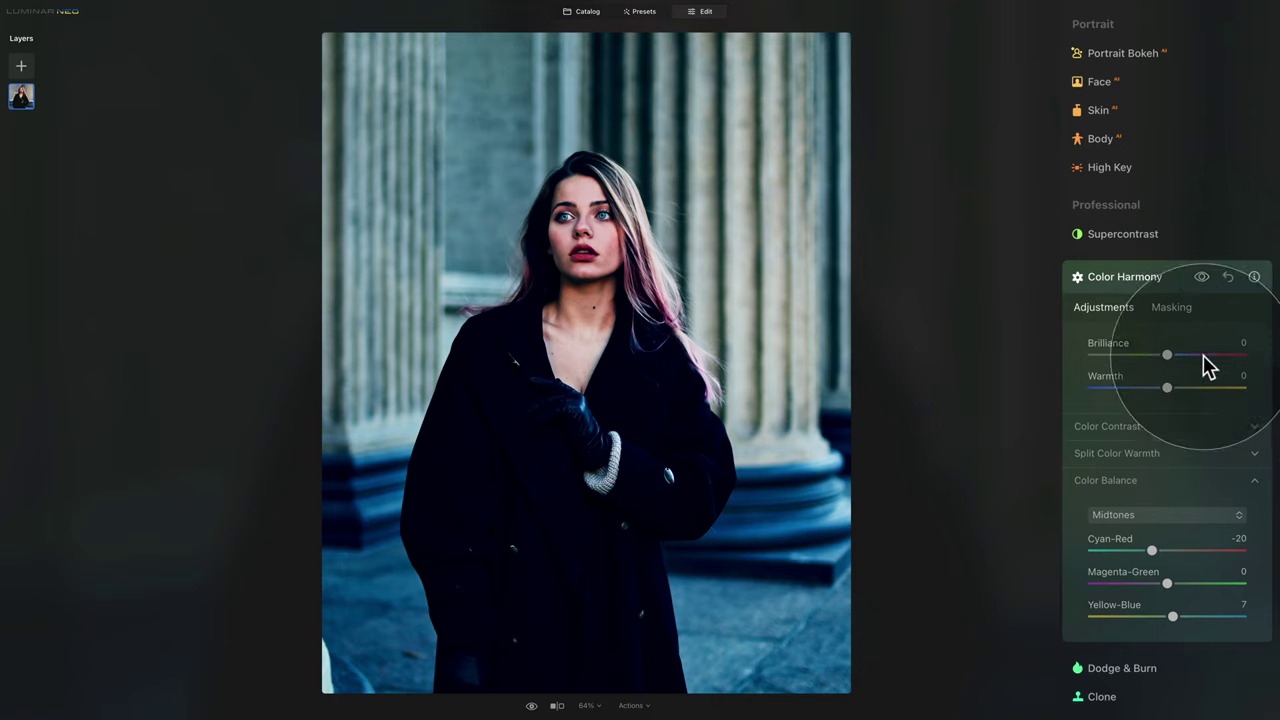
- Set the highlights to Cyan-Red 0 and Yellow-Blue -5, then compare before and after
click(1184, 514)
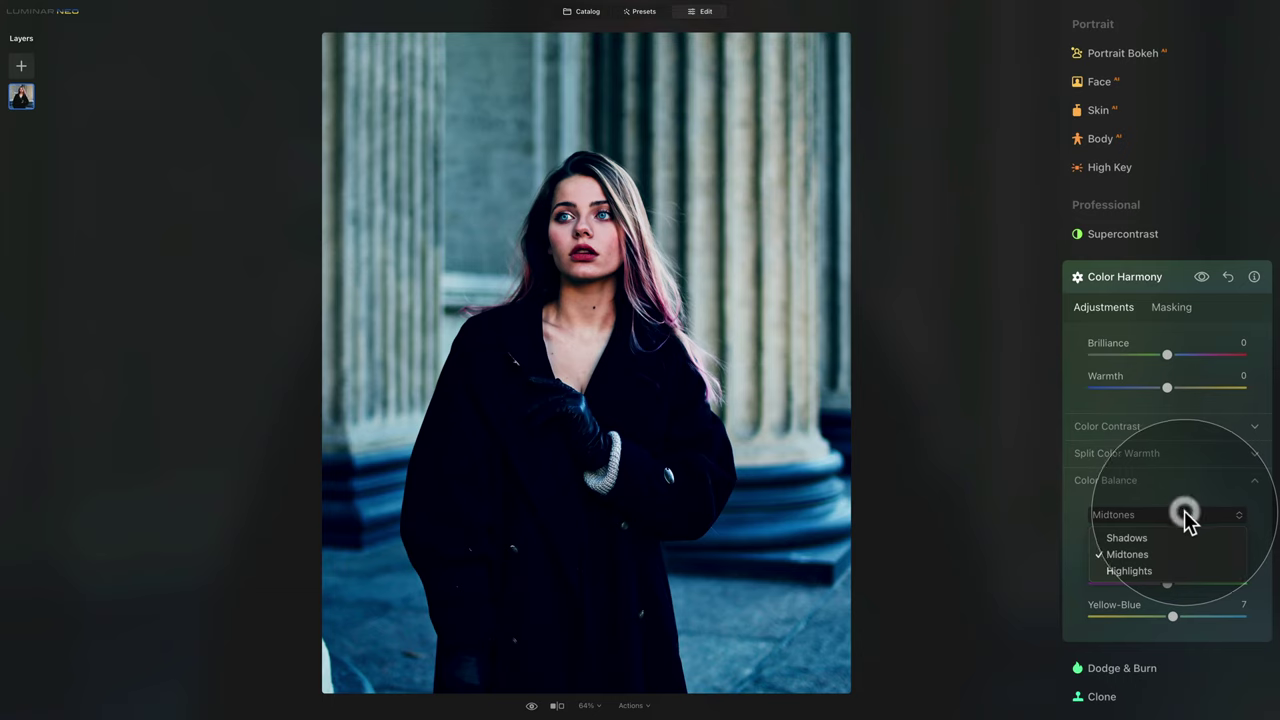
click(1168, 570)
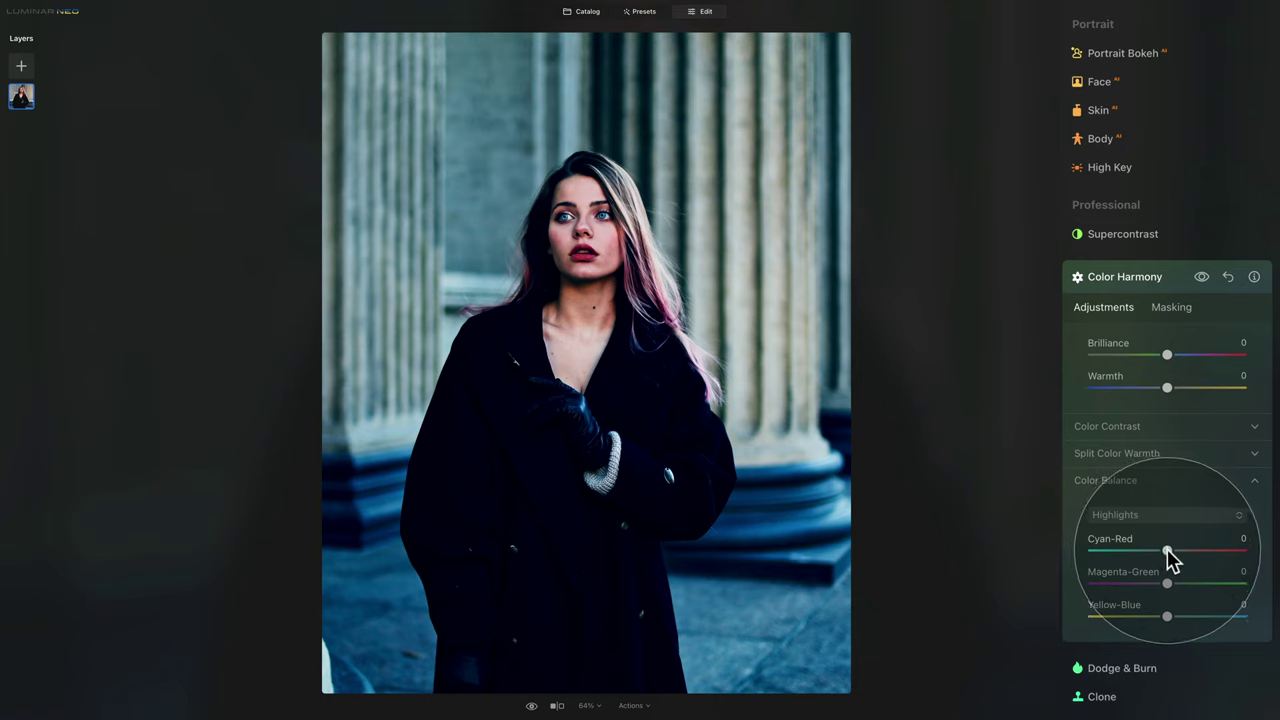
drag(1166, 550, 1153, 551)
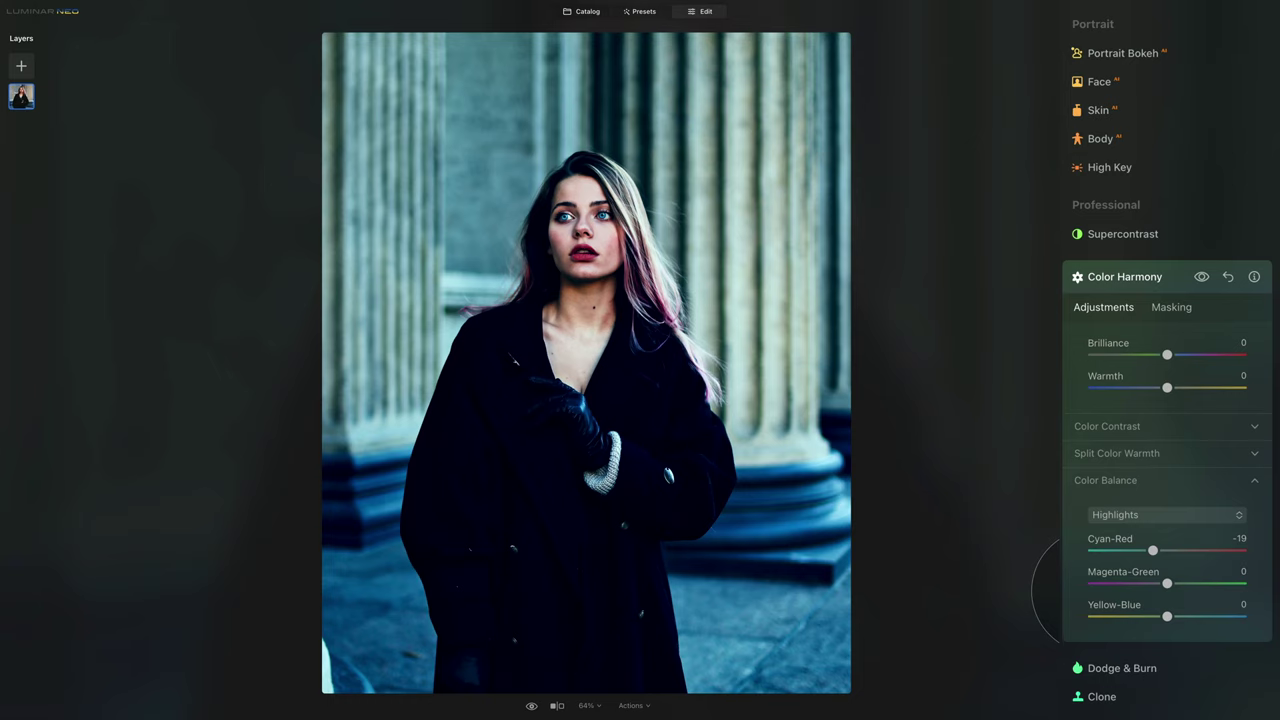
double_click(1108, 540)
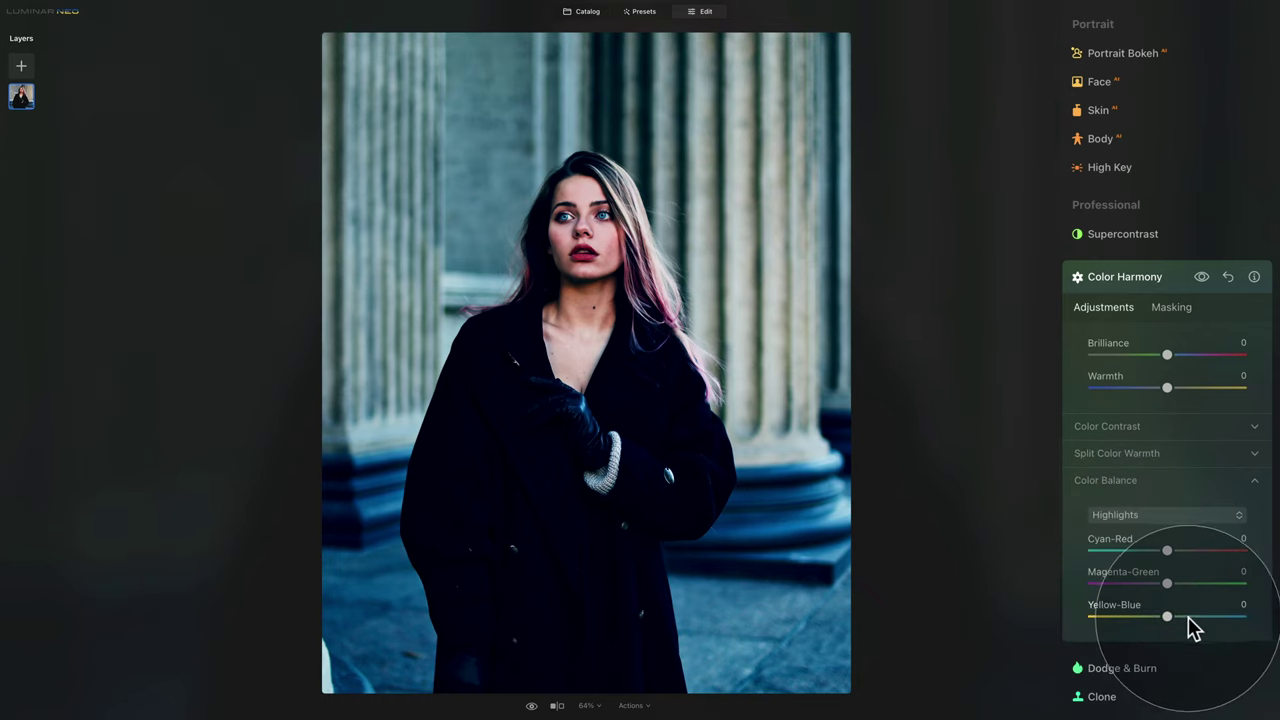
drag(1168, 616, 1163, 616)
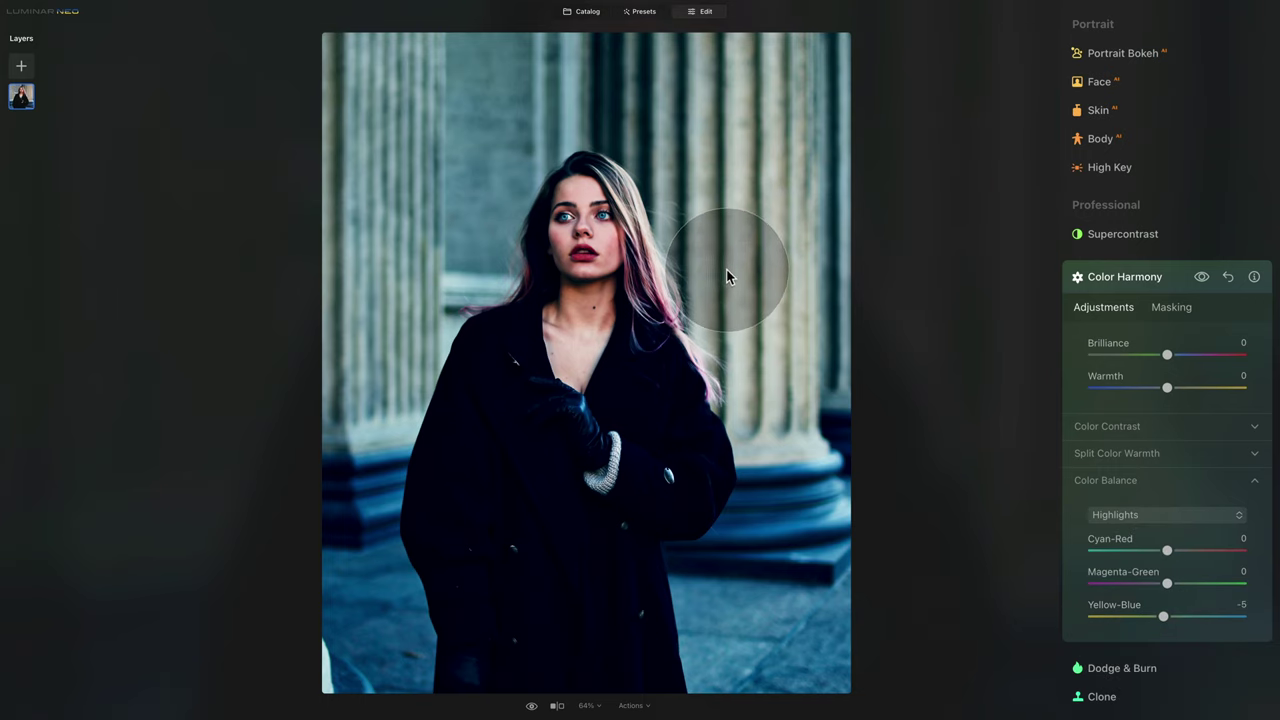
click(1201, 277)
click(1201, 277)
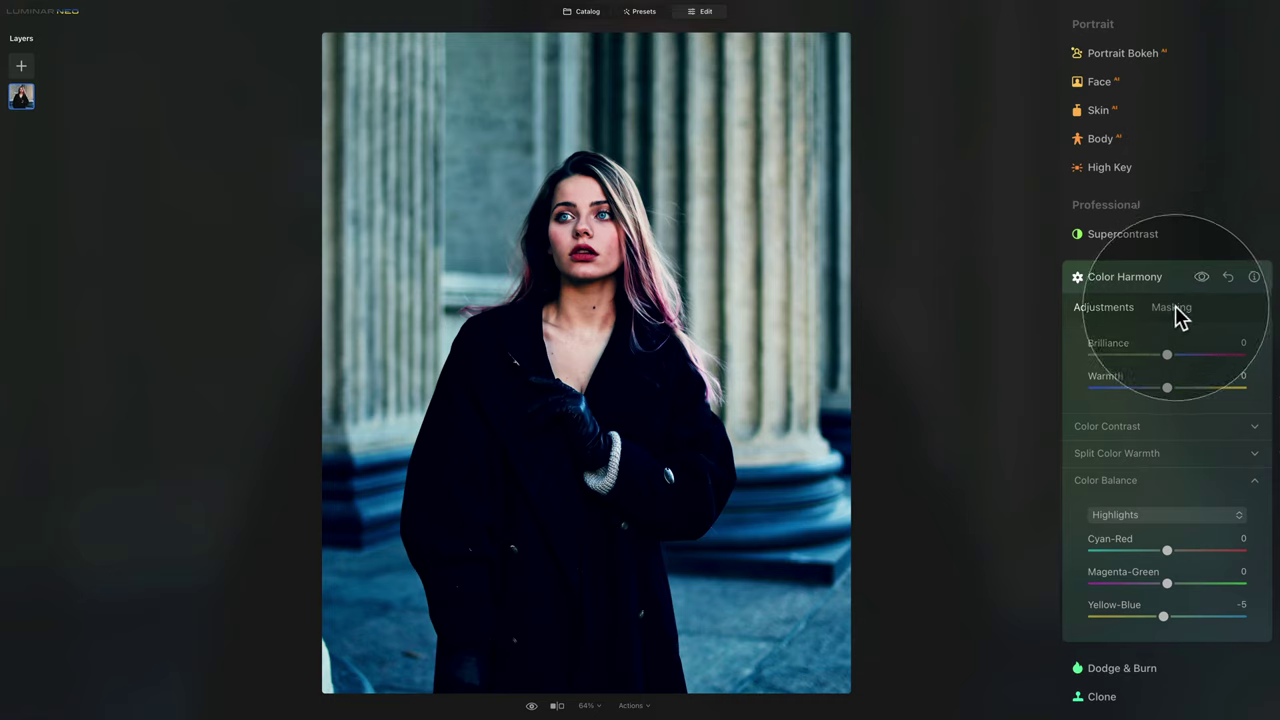
- Erase the Color Harmony grade from the face and neck with an Erase brush mask at Strength 25
click(1175, 310)
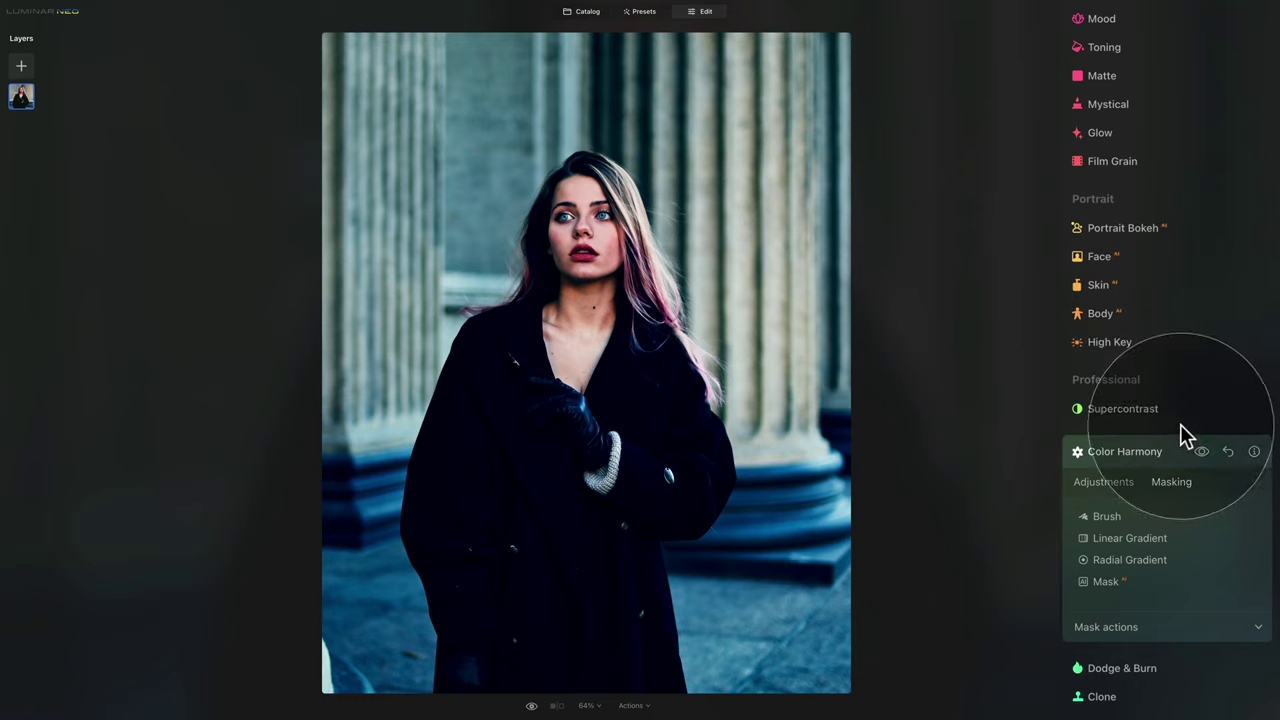
click(1110, 516)
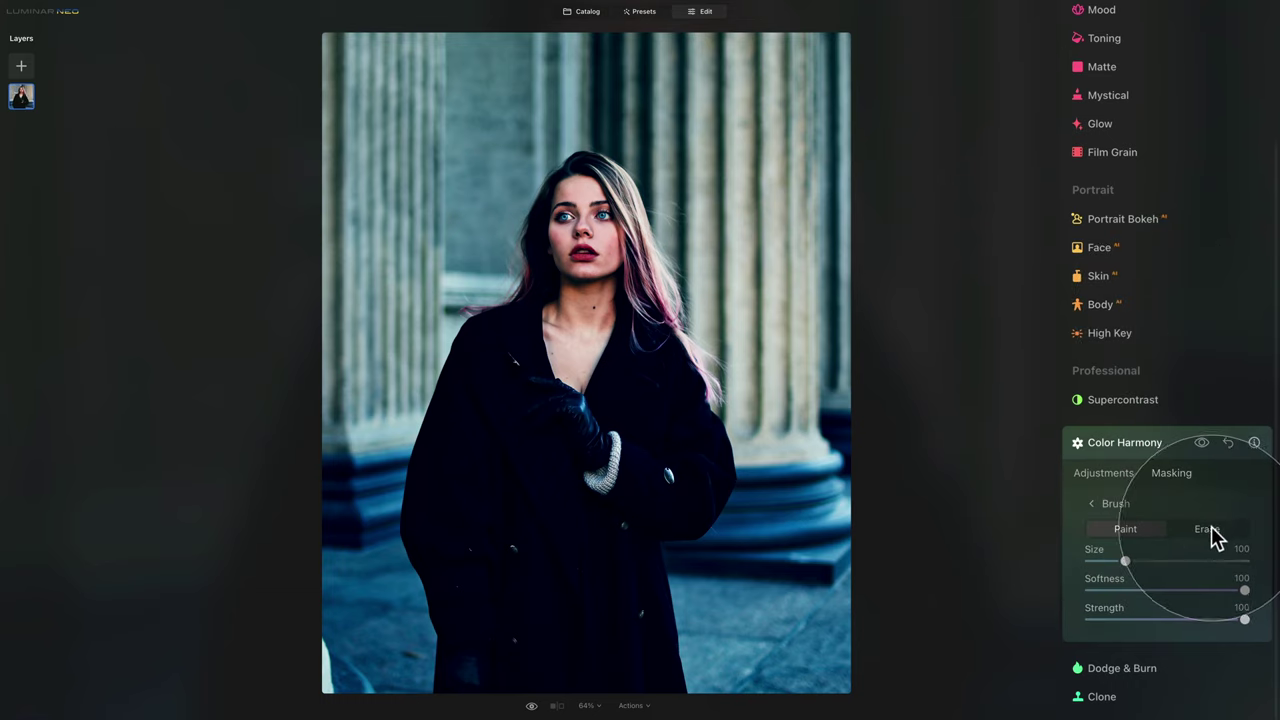
click(1208, 528)
click(1117, 619)
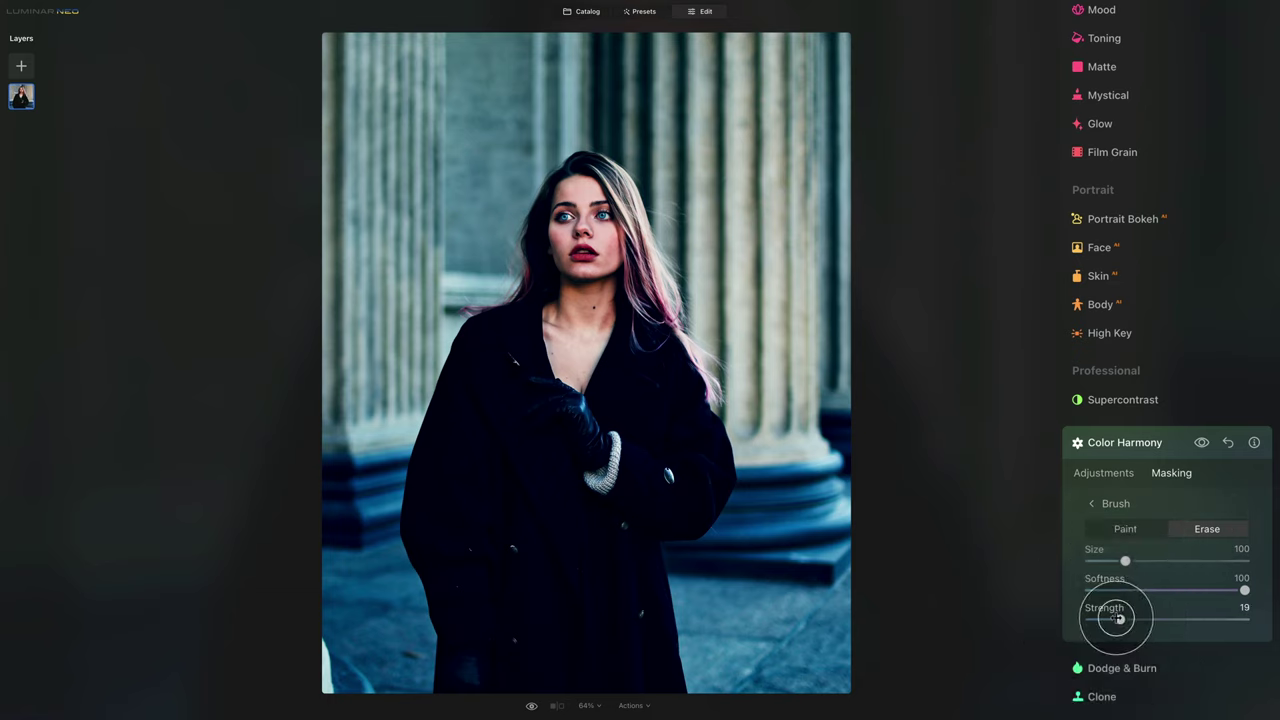
drag(1117, 619, 1128, 619)
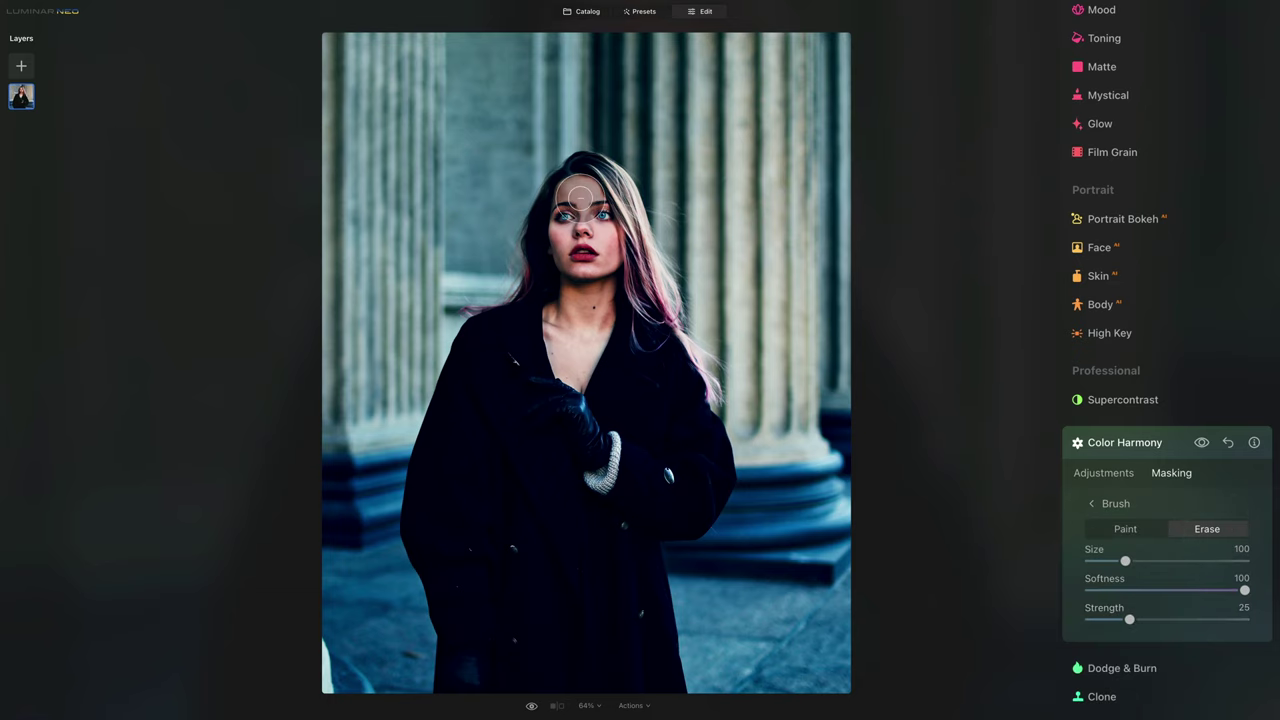
mouse_move(580, 195)
mouse_down()
mouse_move(583, 247)
mouse_move(580, 190)
mouse_move(595, 212)
mouse_move(595, 273)
mouse_move(557, 268)
mouse_move(556, 316)
mouse_move(580, 279)
mouse_move(591, 349)
mouse_up()
drag(581, 216, 598, 265)
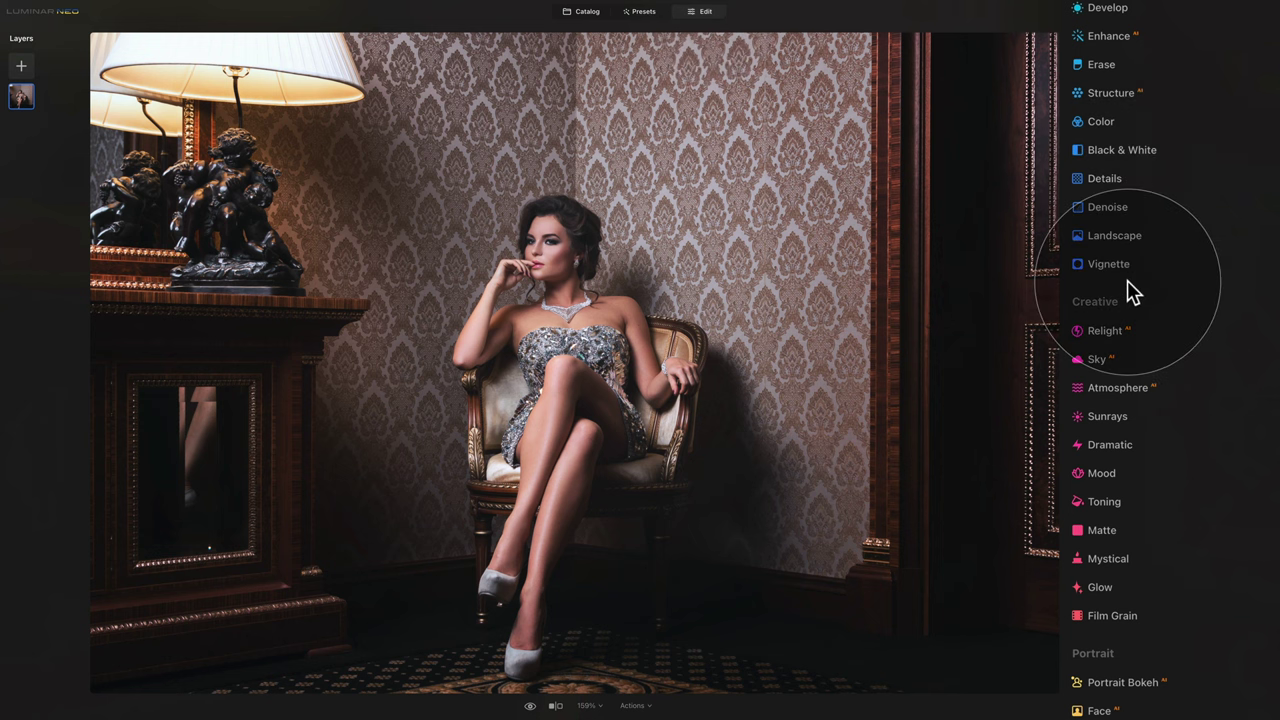
- Expand the Mood tool and choose Add Custom LUT File from its Choose LUT list
scroll(1158, 300, down, 5)
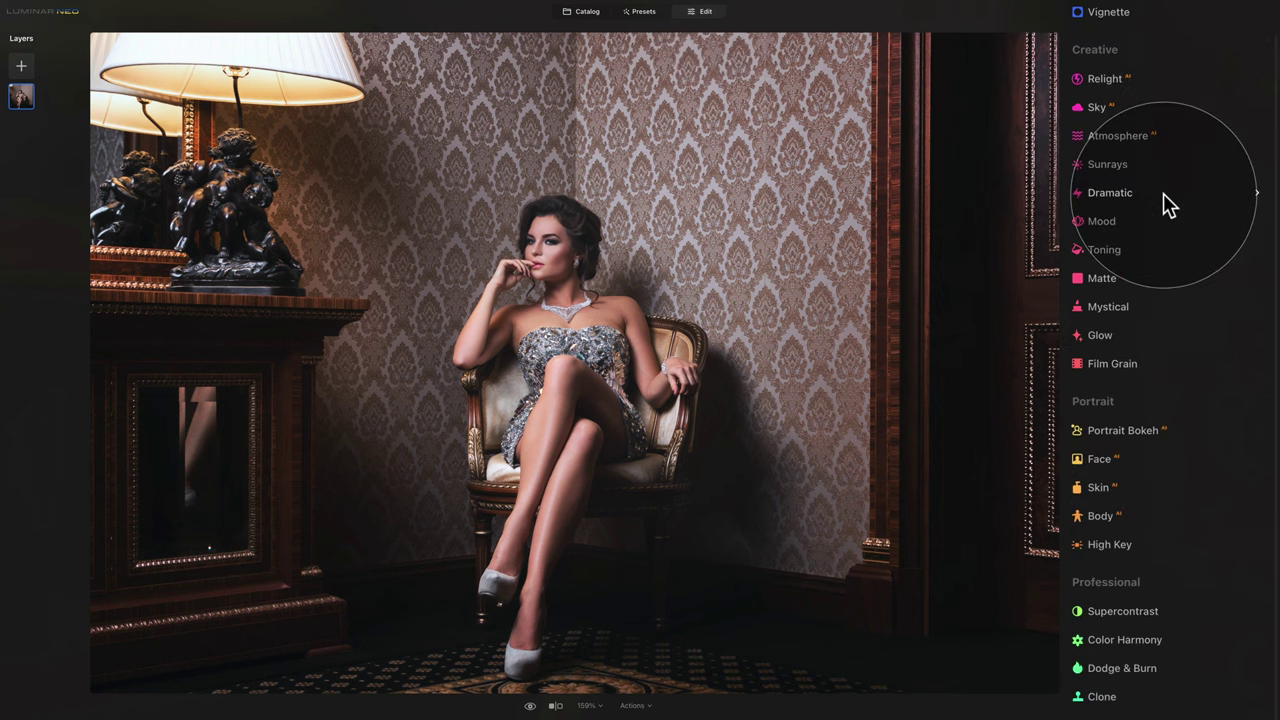
click(1113, 226)
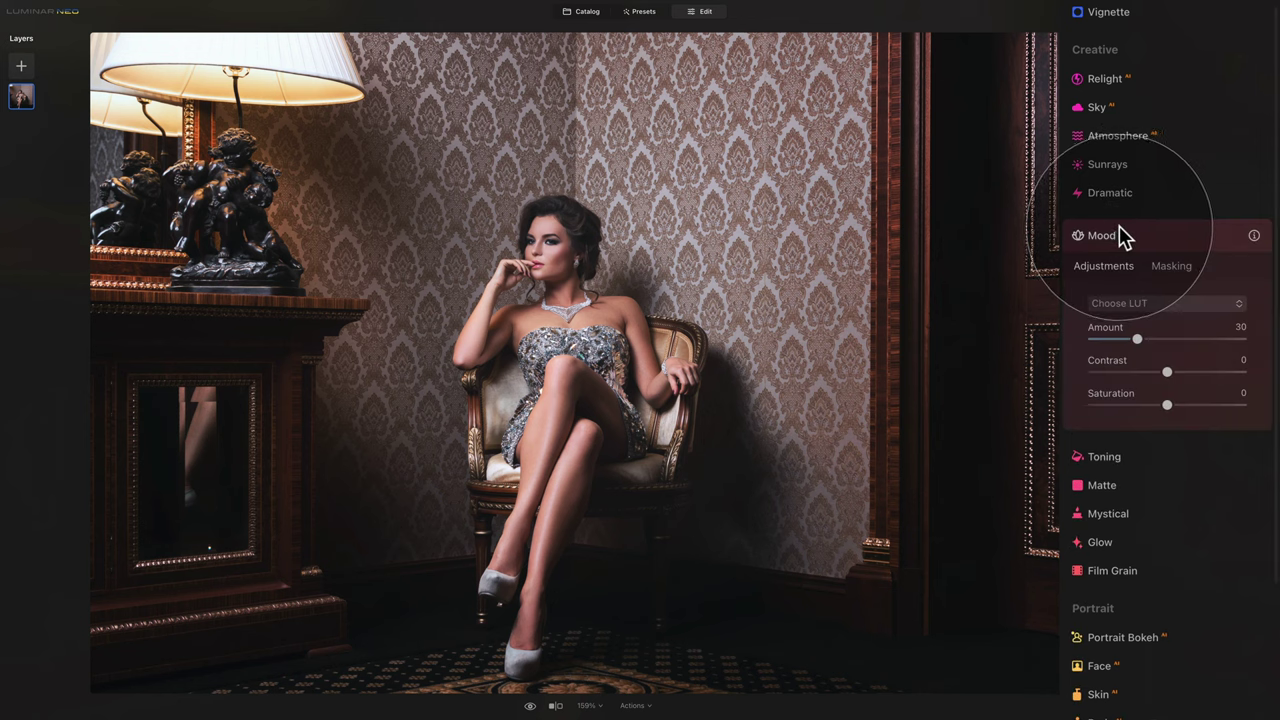
scroll(1120, 230, down, 1)
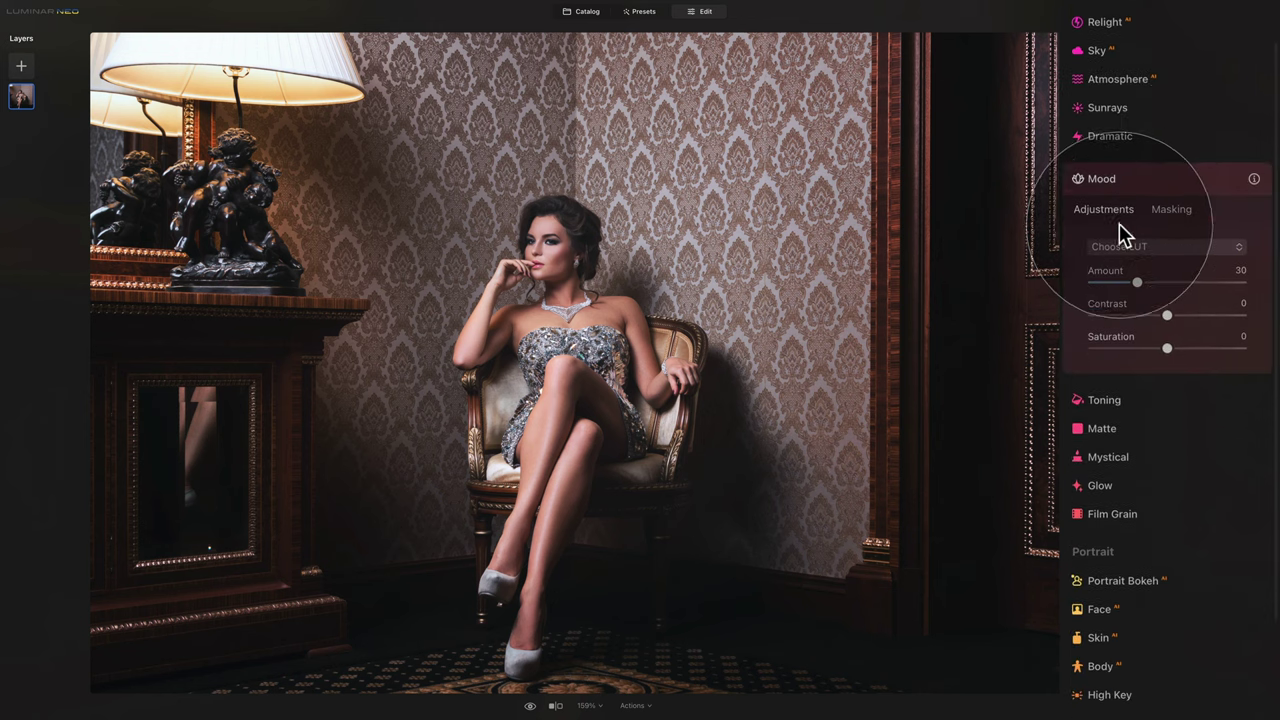
click(1172, 250)
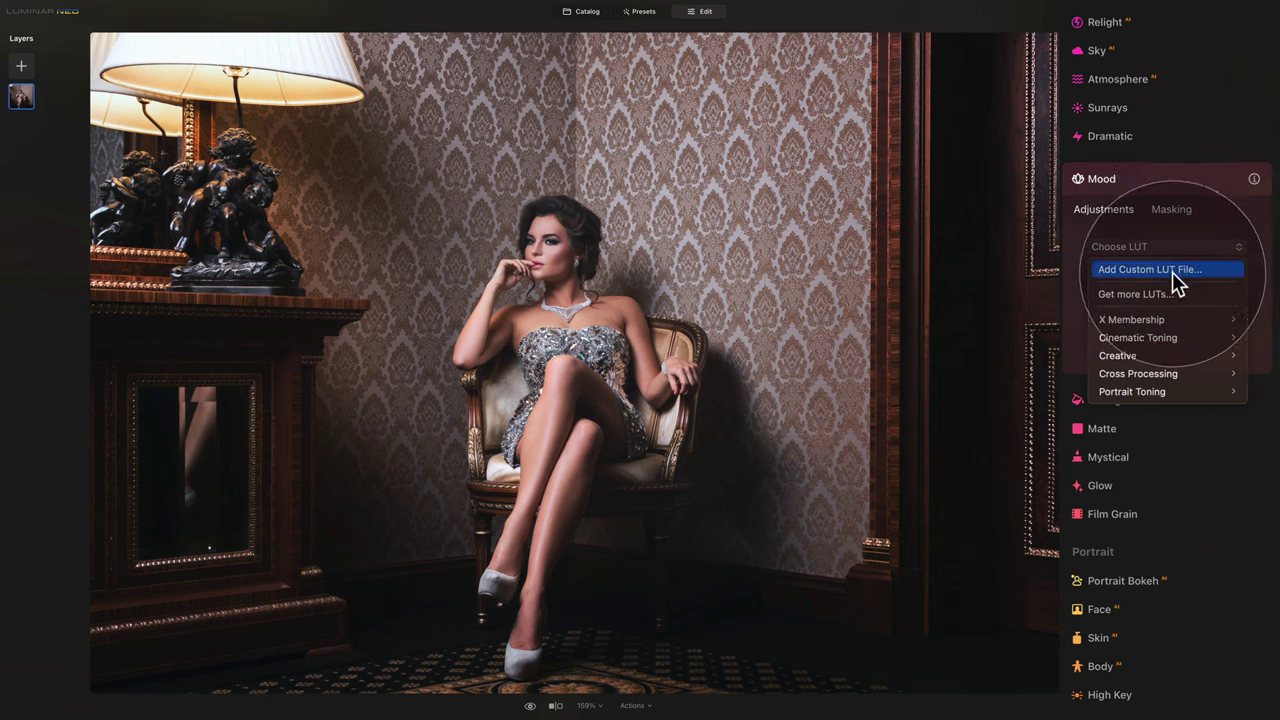
click(1172, 272)
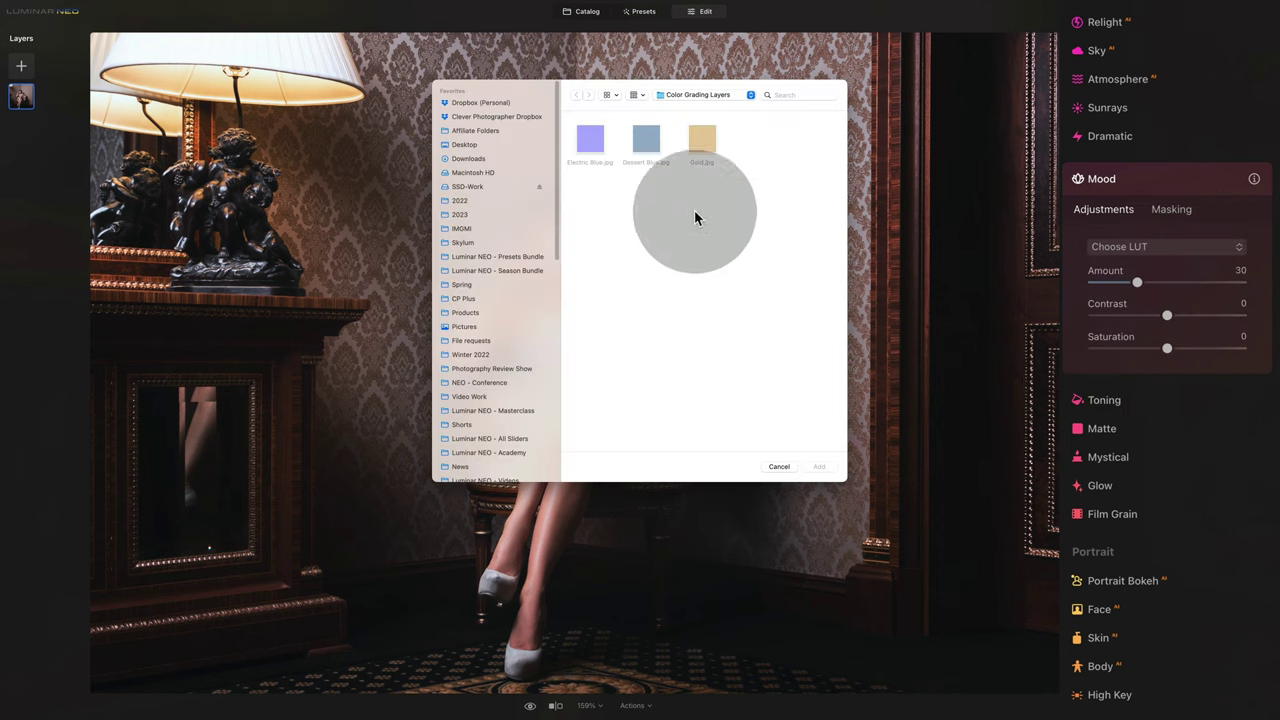
- Go to the color grading folder's LUTs subfolder and add all four .cube files
click(700, 95)
click(713, 108)
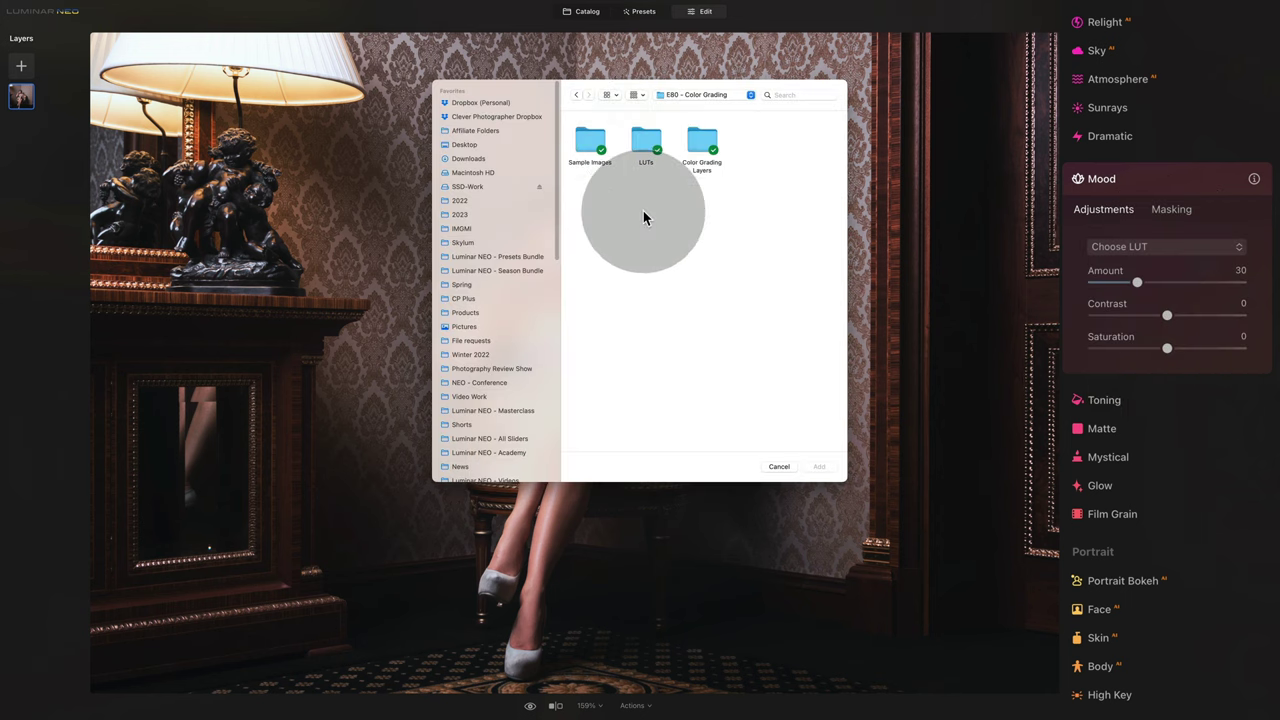
click(643, 140)
double_click(643, 140)
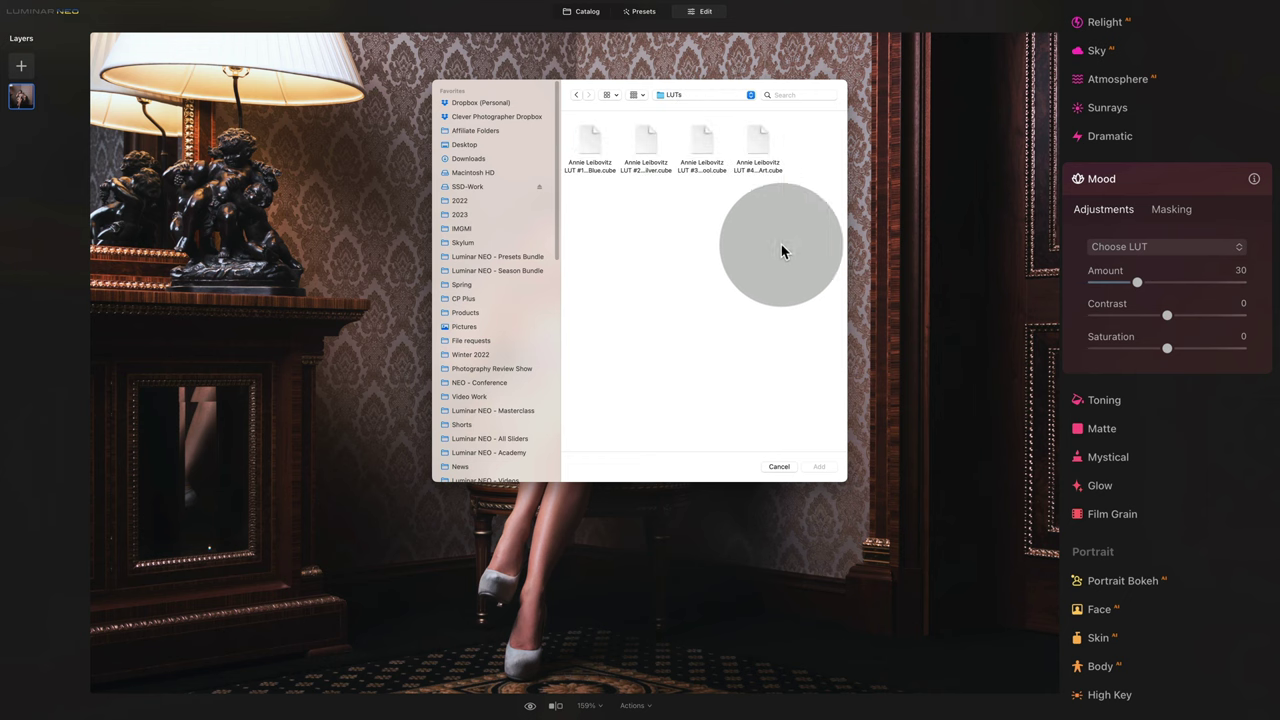
drag(786, 208, 575, 102)
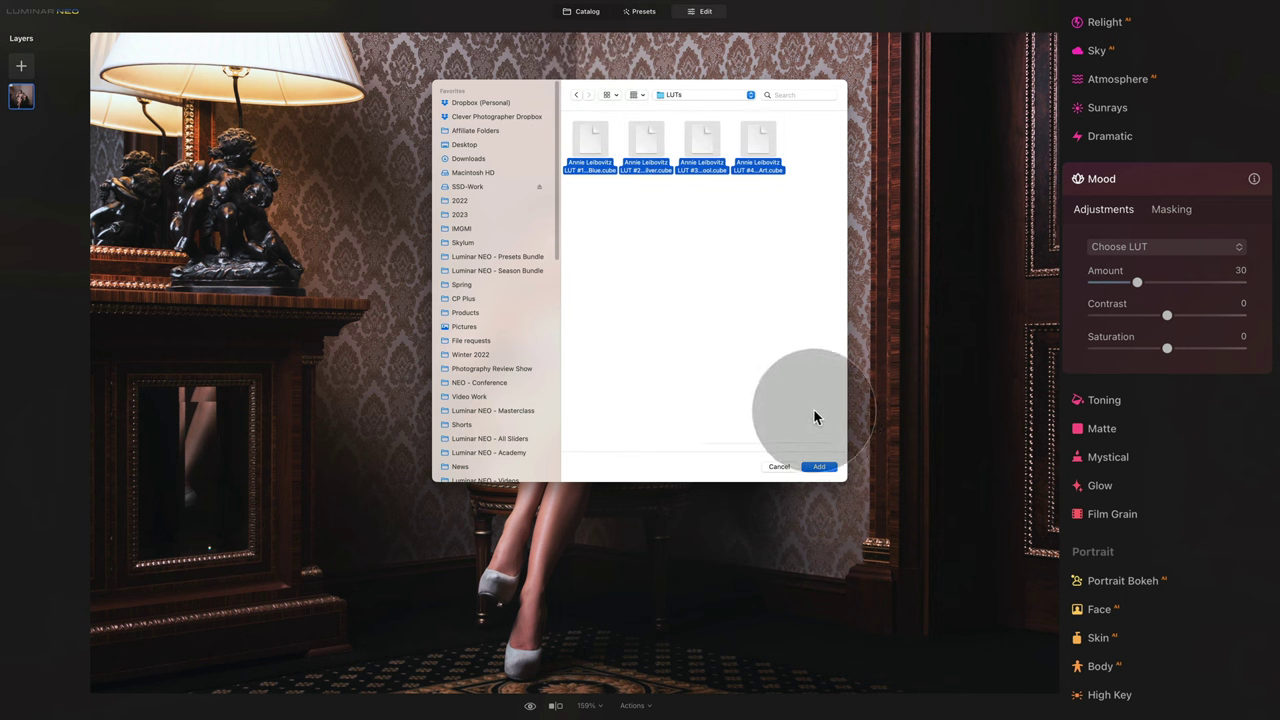
click(821, 467)
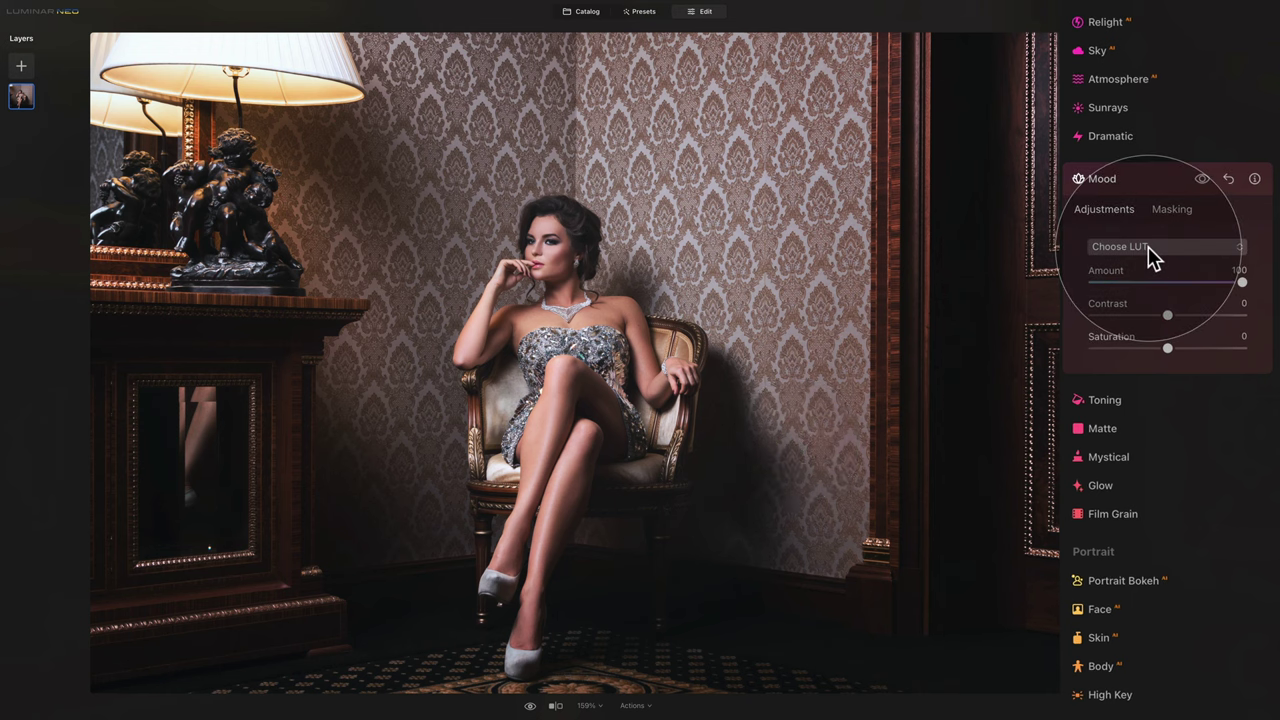
- Apply LUT #1 - Light Blue from the Custom LUTs submenu in Mood
click(1148, 246)
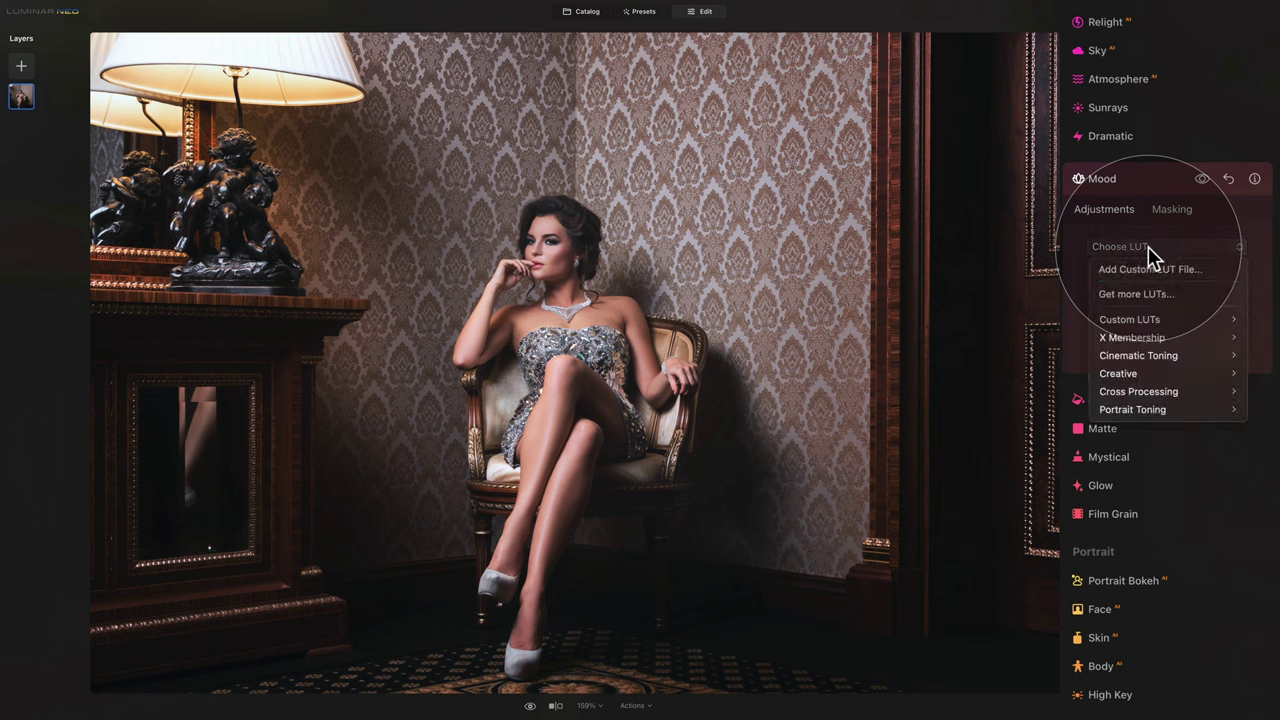
mouse_move(1148, 316)
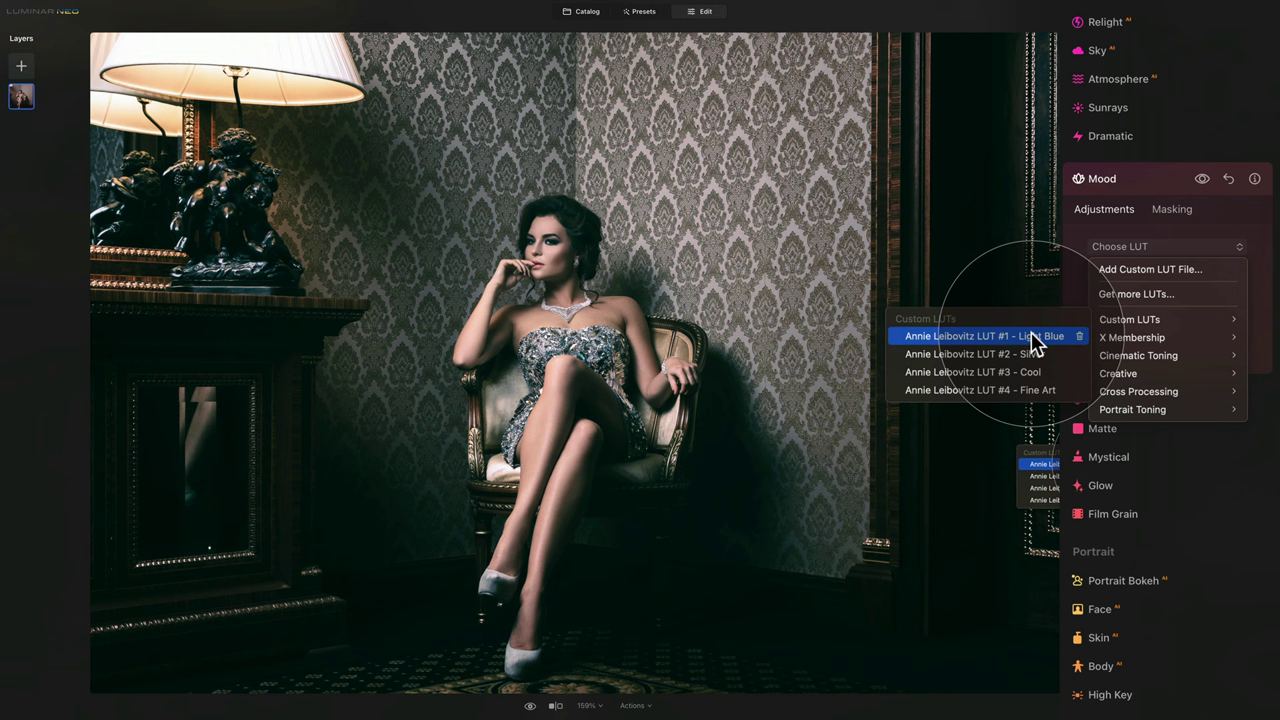
click(1031, 336)
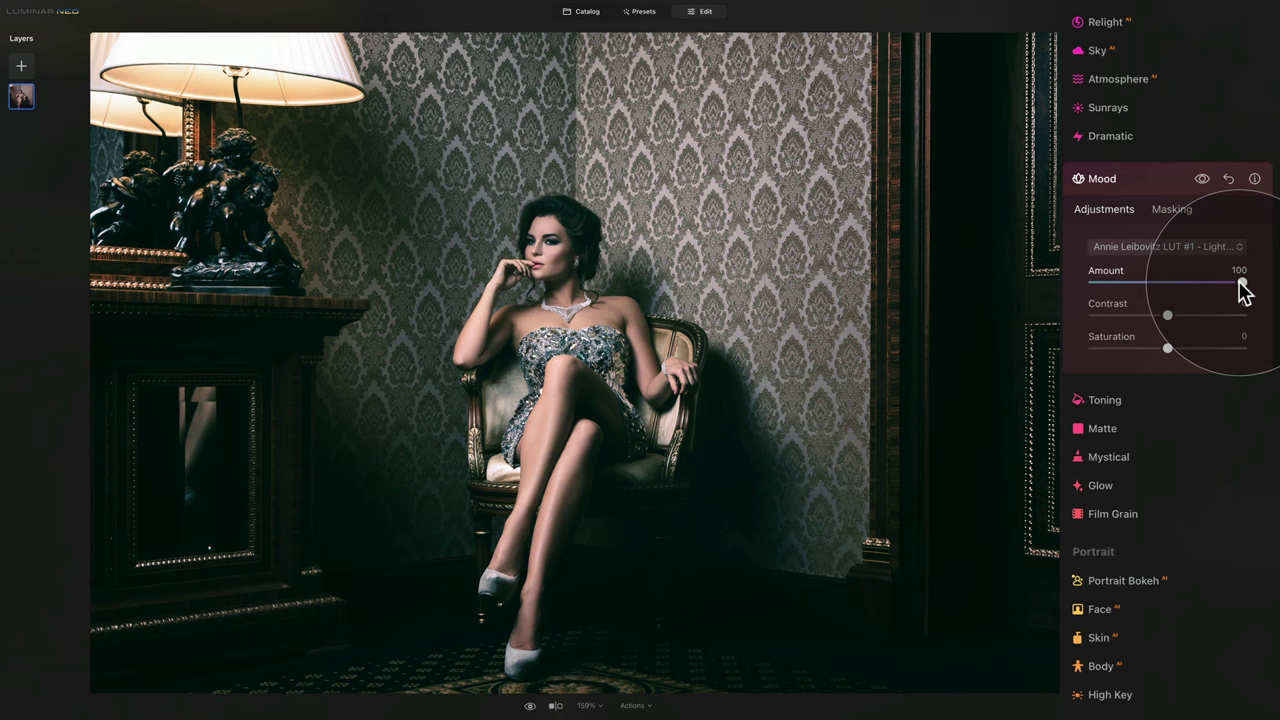
- Set the Mood LUT to Amount 90, Contrast 19 and Saturation 35, then compare off and on
mouse_move(1241, 287)
mouse_down()
mouse_move(1207, 292)
mouse_move(1228, 285)
mouse_move(1211, 286)
mouse_move(1232, 297)
mouse_up()
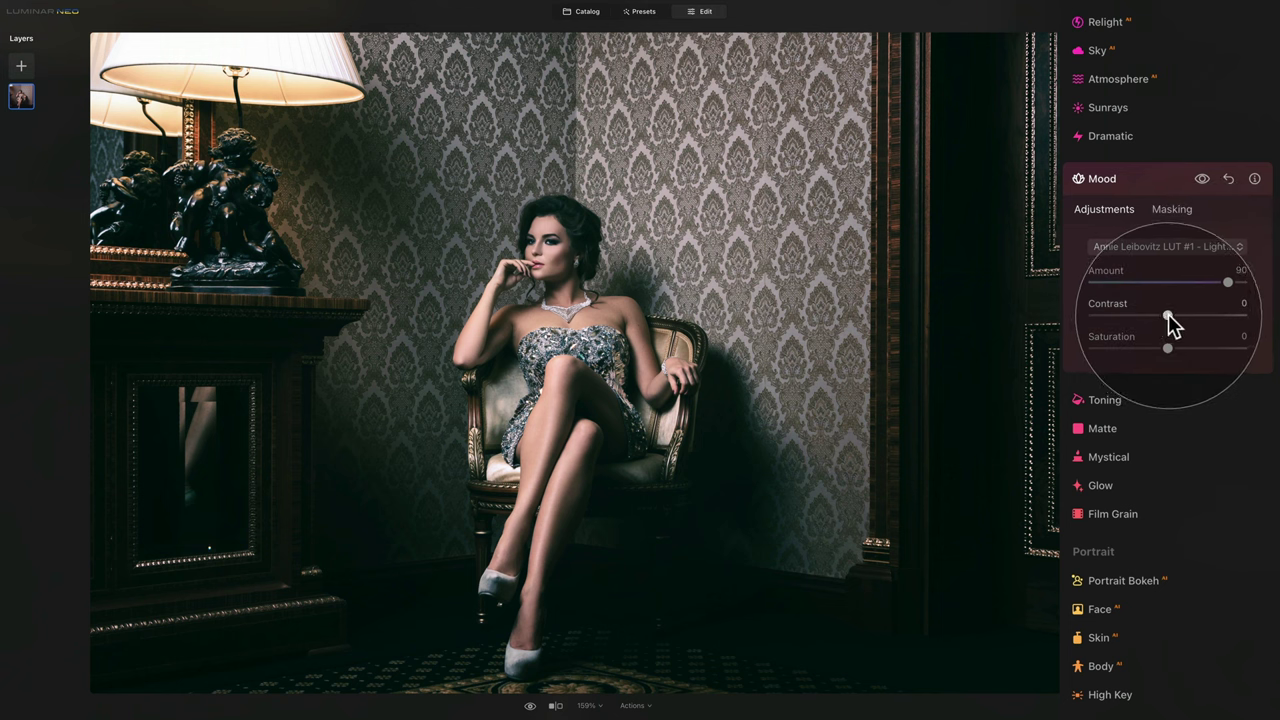
mouse_move(1166, 314)
mouse_down()
mouse_move(1120, 313)
mouse_move(1182, 314)
mouse_up()
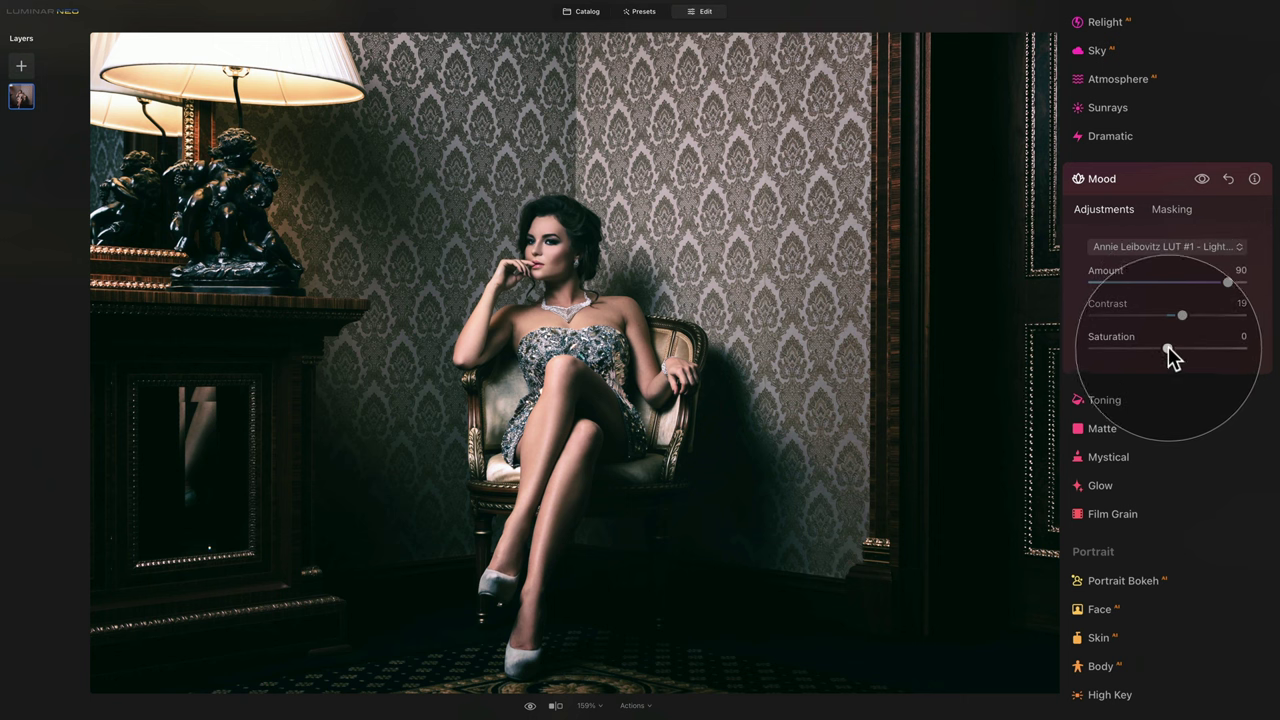
drag(1168, 347, 1196, 347)
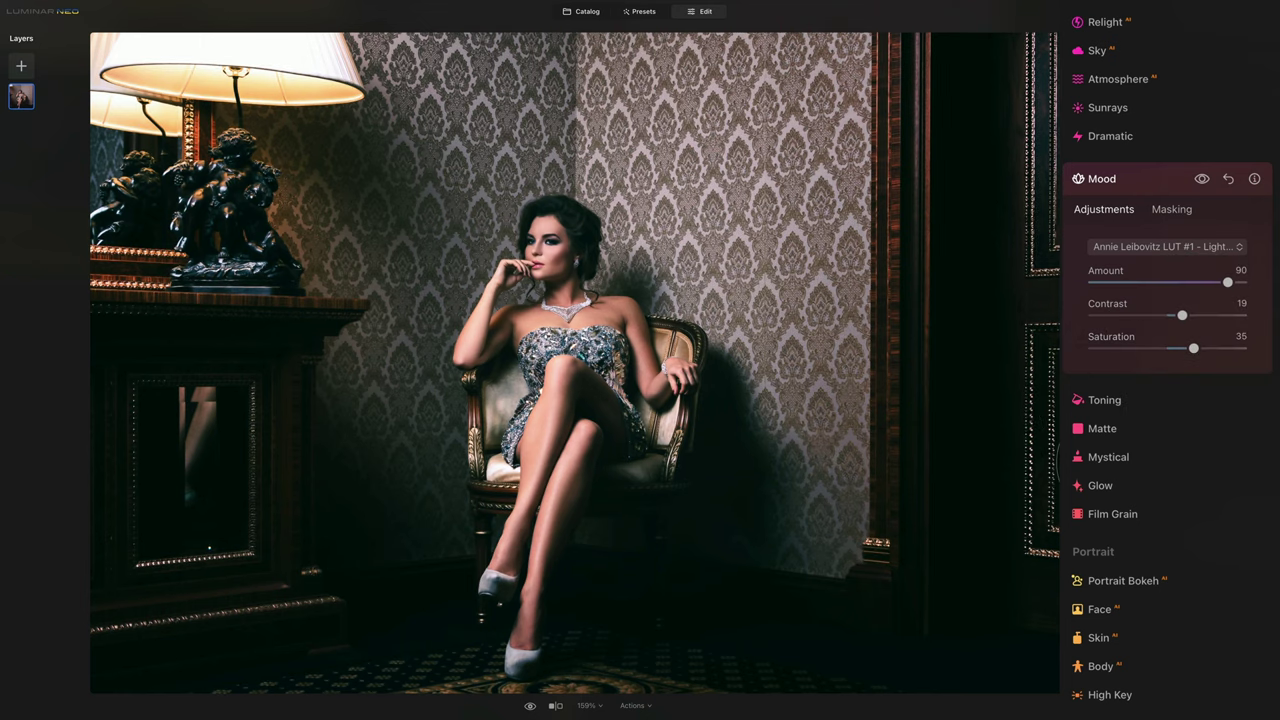
click(1202, 180)
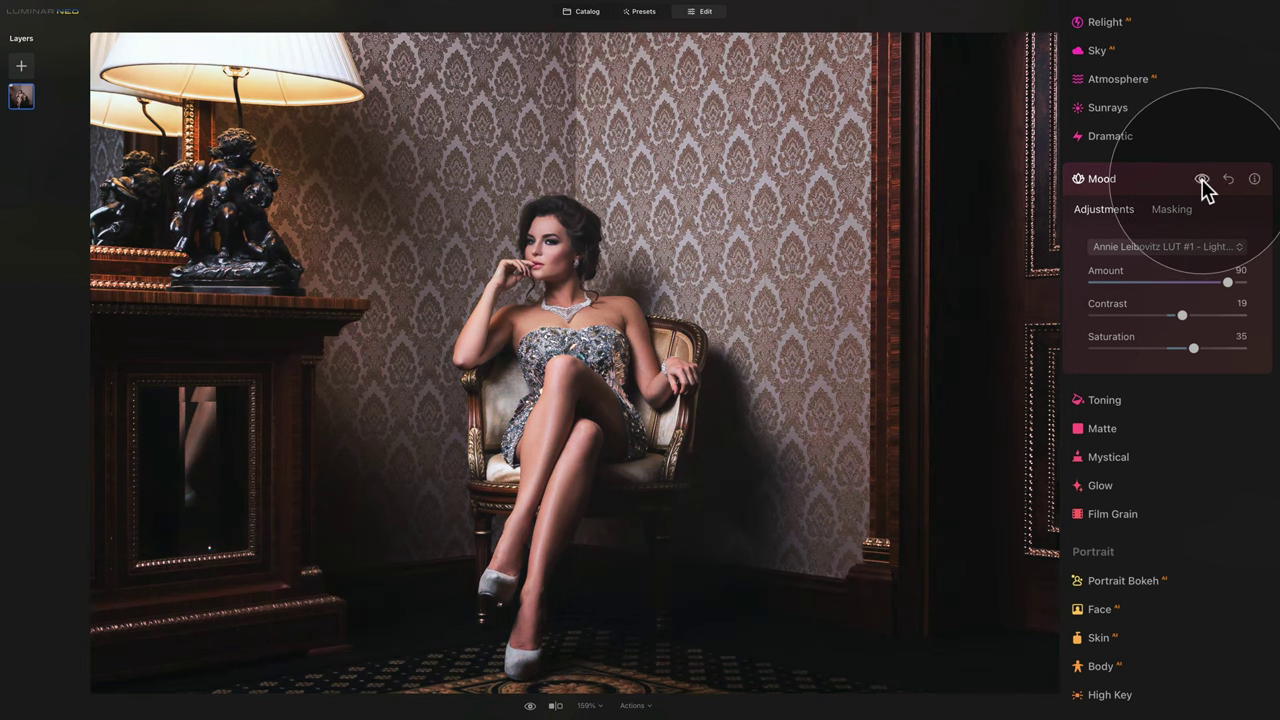
click(1202, 180)
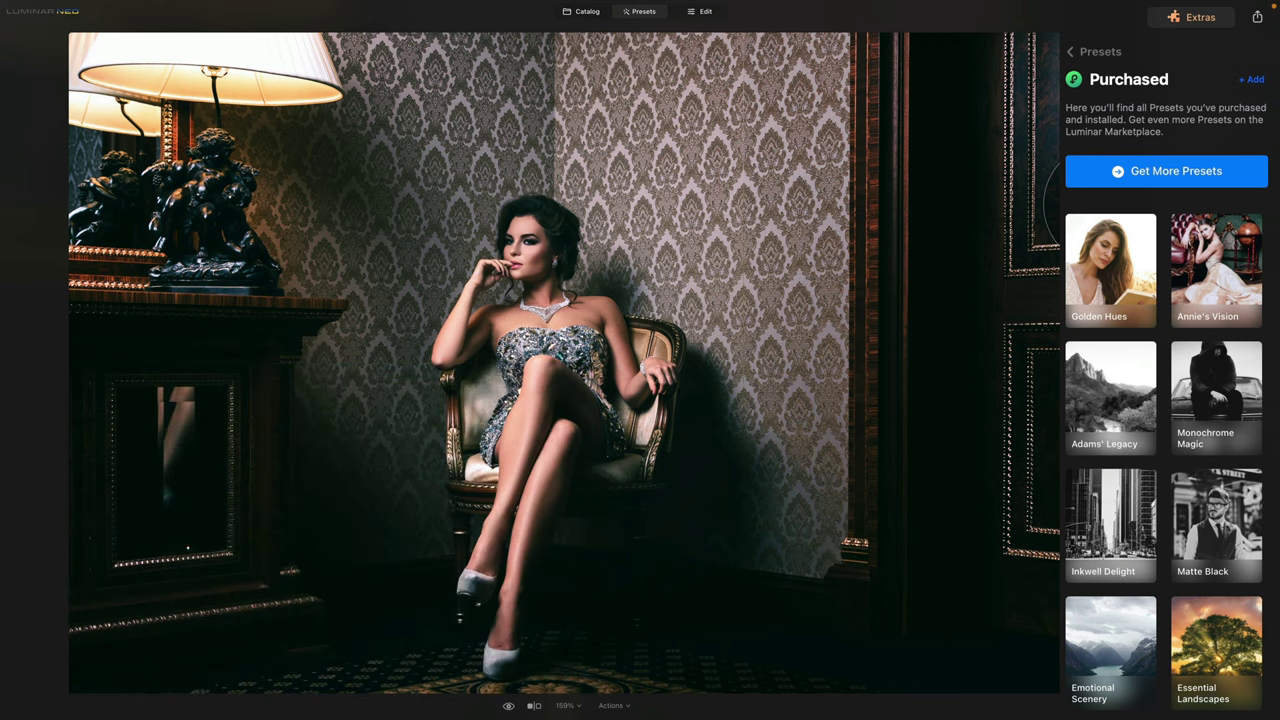
- Preview Ocean Green, Fire Art, Cool, Silver, Light Blue, Blue, Light Green, Green and Warm, ending on Fine Art Texture
click(1221, 256)
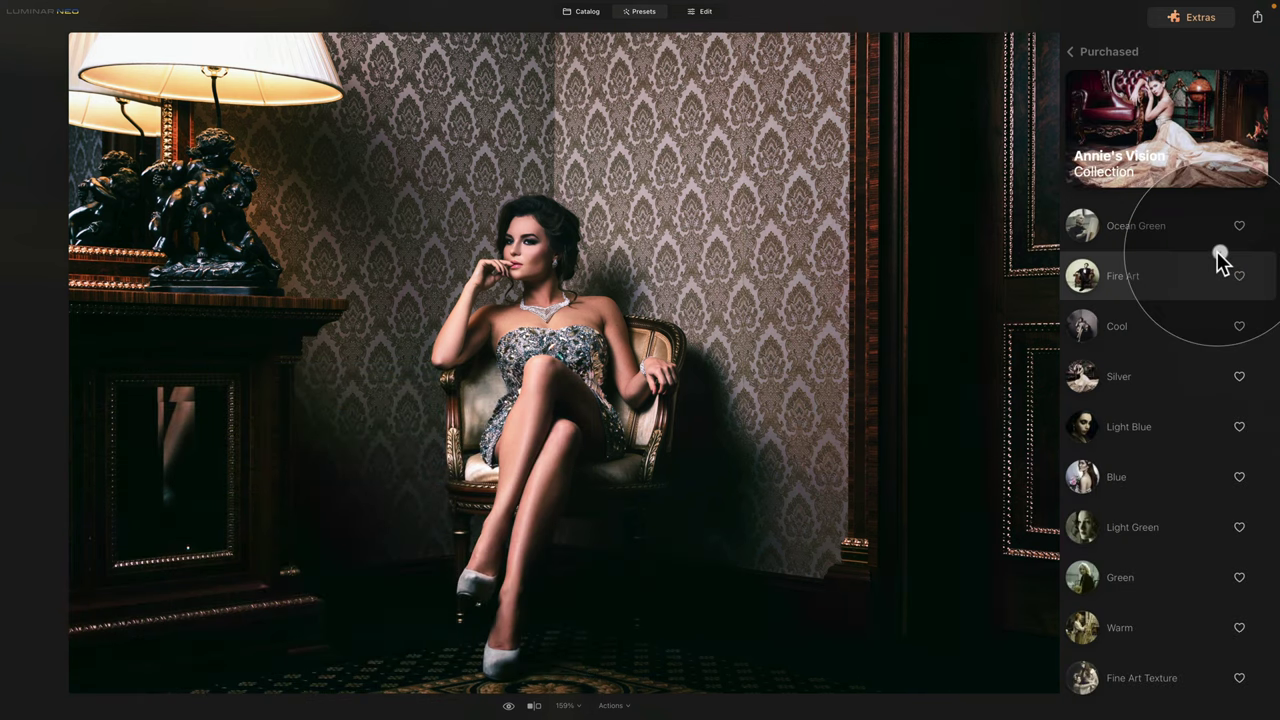
click(1147, 243)
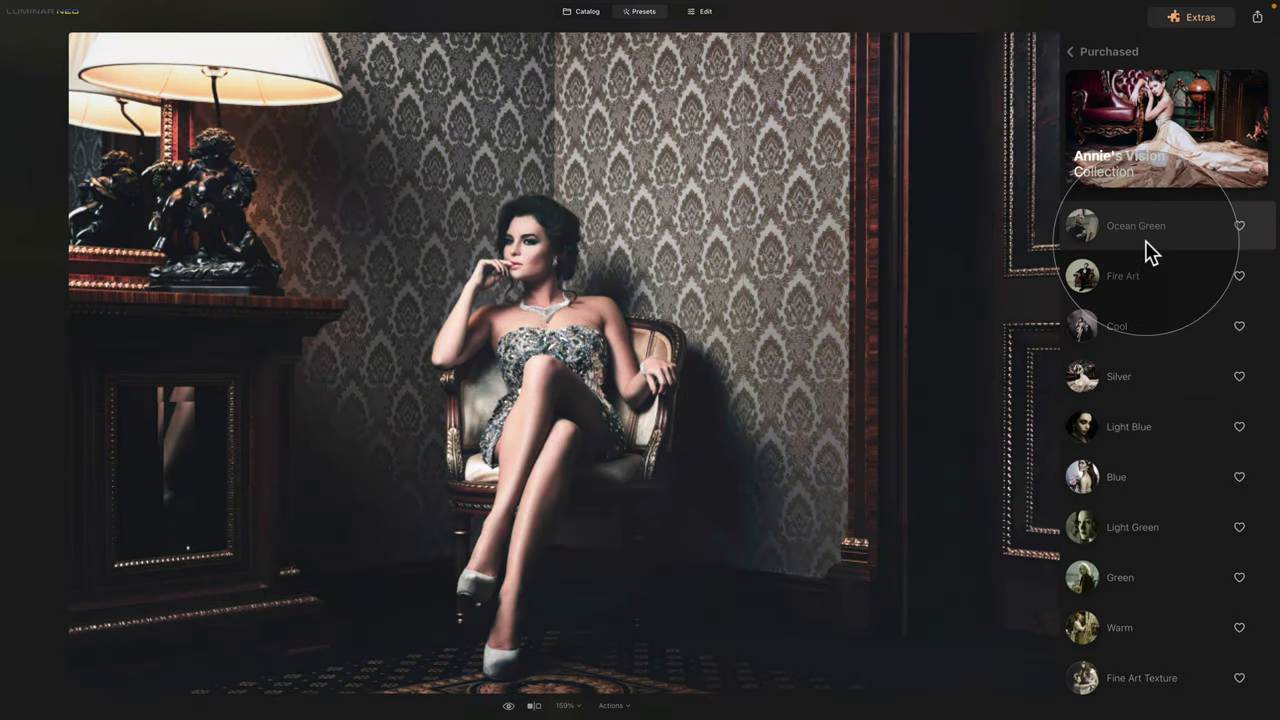
click(1151, 270)
click(1148, 326)
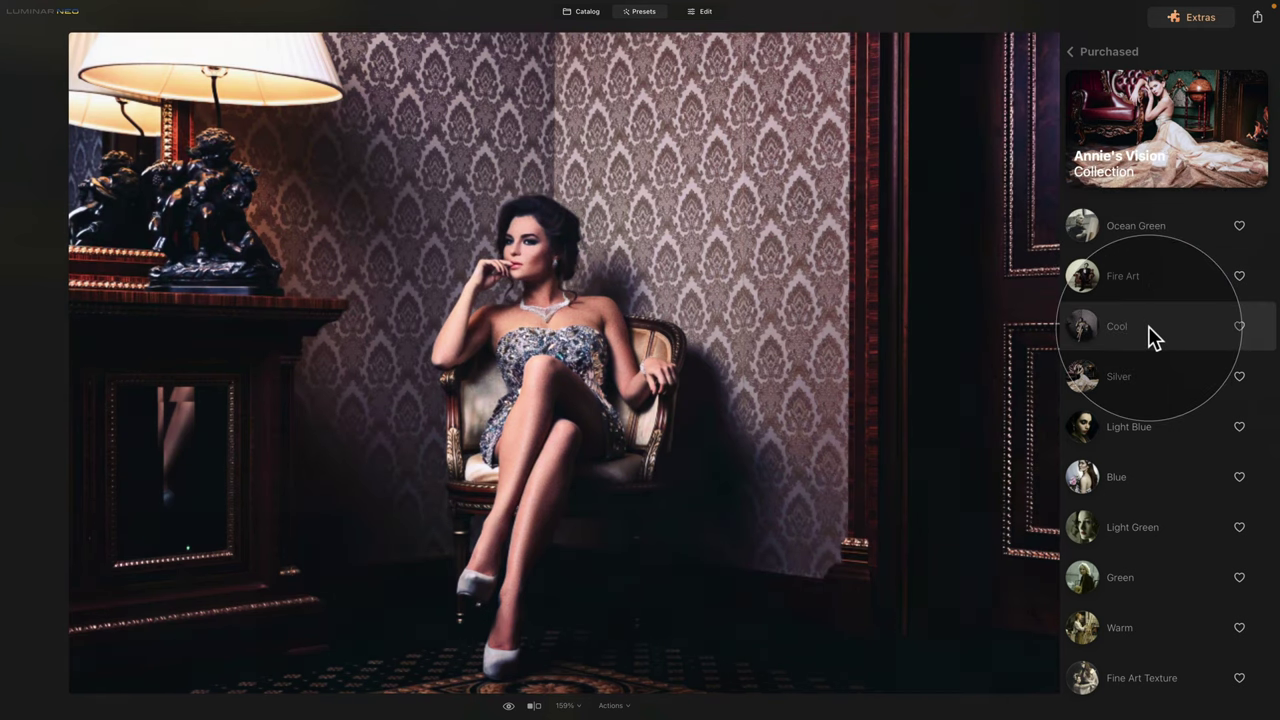
click(1141, 395)
click(1145, 422)
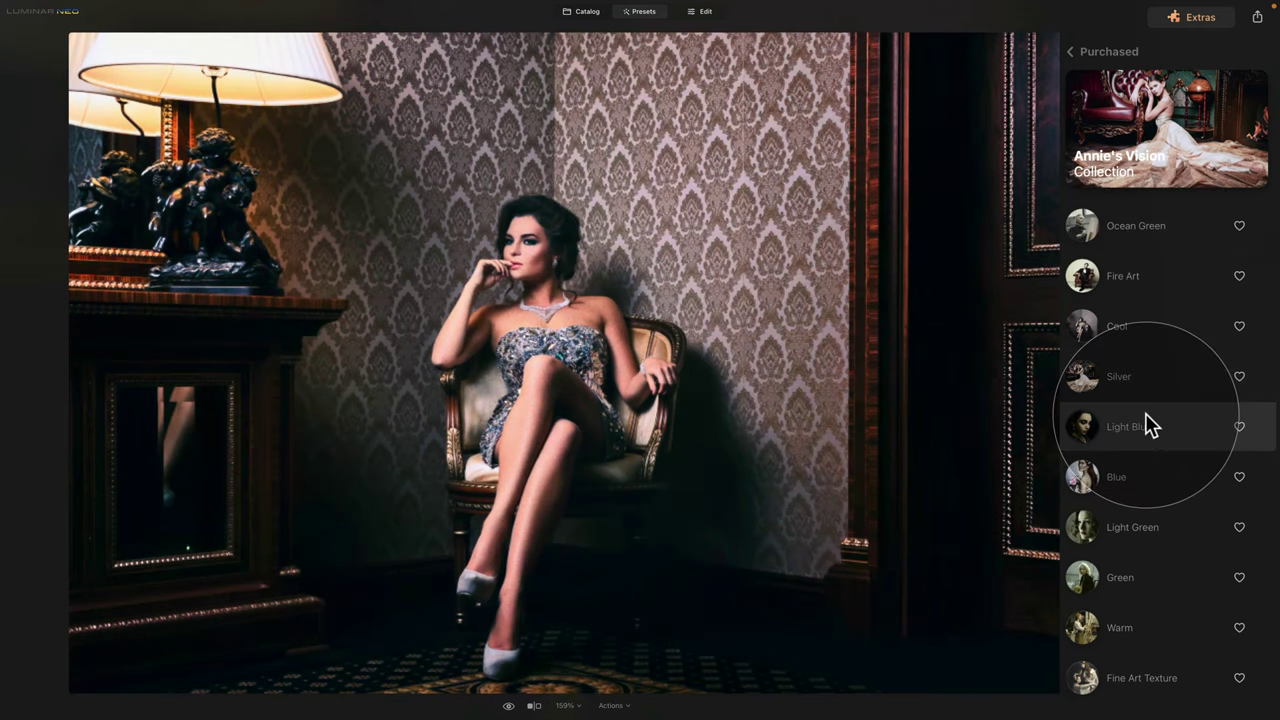
click(1143, 467)
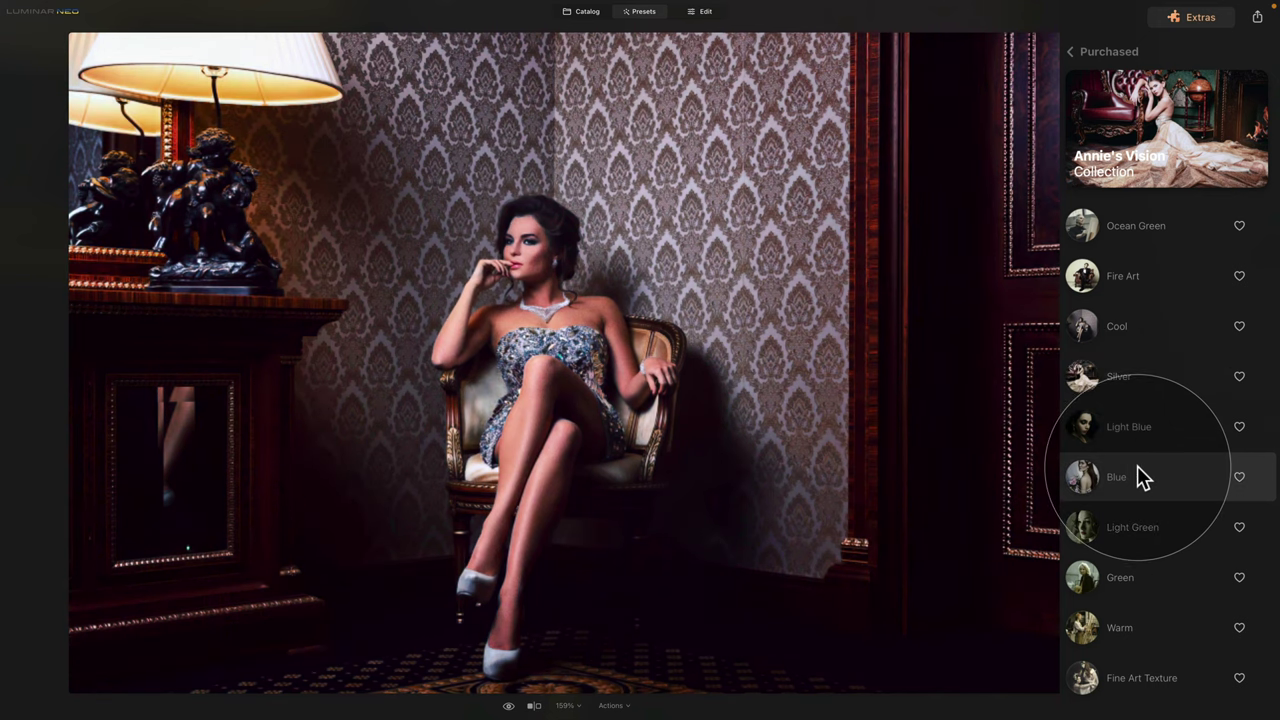
click(1141, 520)
click(1137, 556)
click(1138, 622)
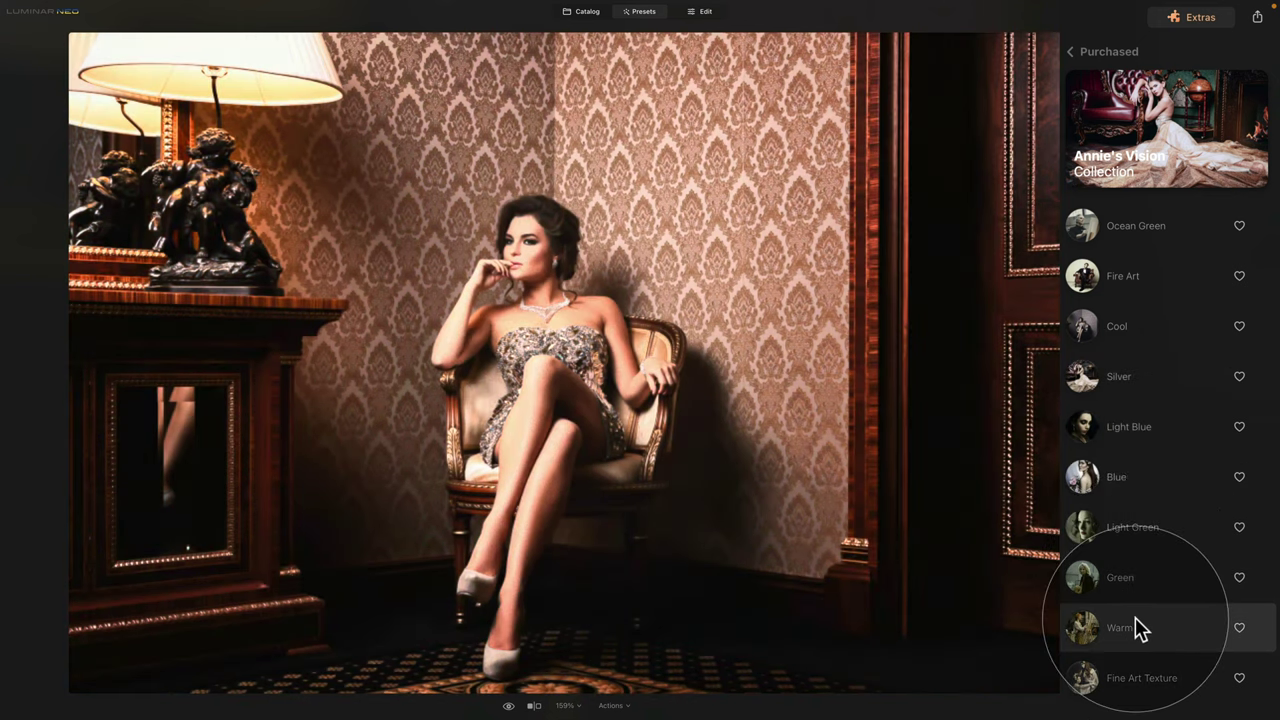
click(1132, 678)
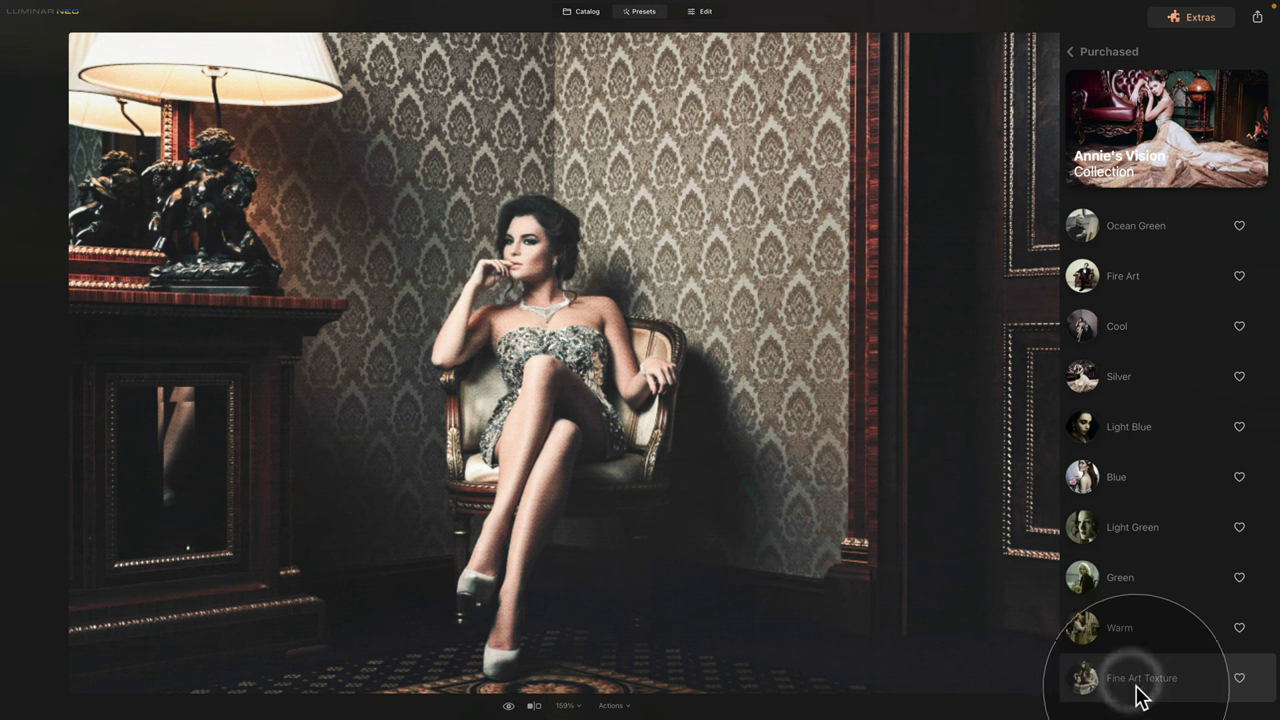